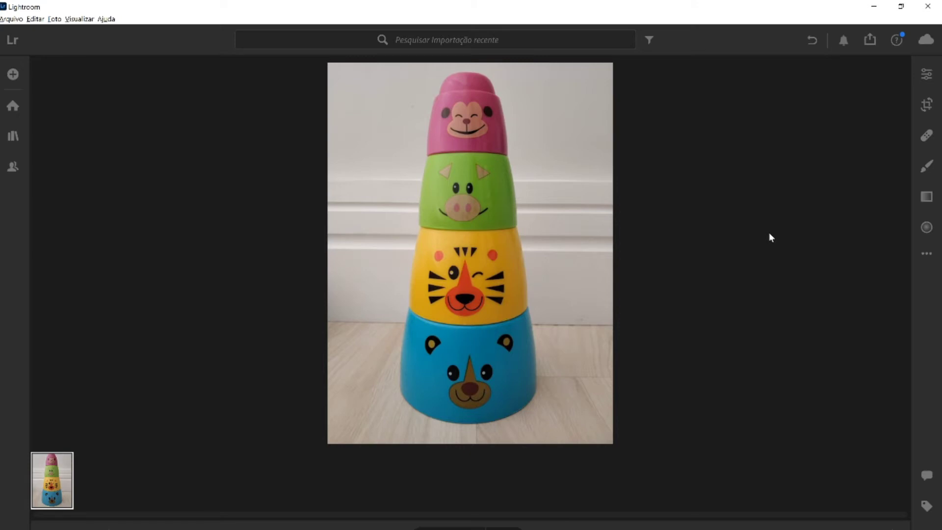
# Undo the previous photo edit and bring up the Edit panel's Light and Color adjustments.
pyautogui.hotkey('ctrl', 'z')
pyautogui.click(931, 74)
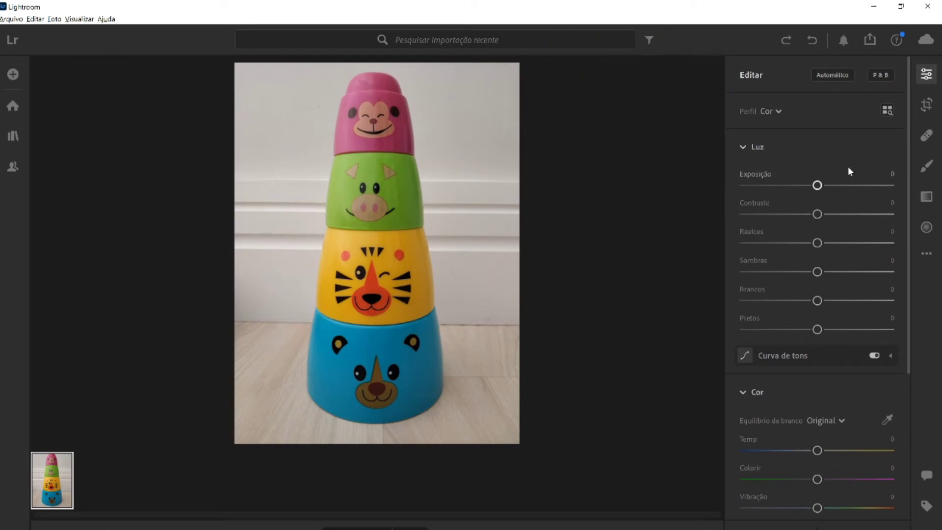
pyautogui.moveTo(817, 185)
pyautogui.mouseDown()
pyautogui.moveTo(864, 185)
pyautogui.moveTo(777, 185)
pyautogui.mouseUp()
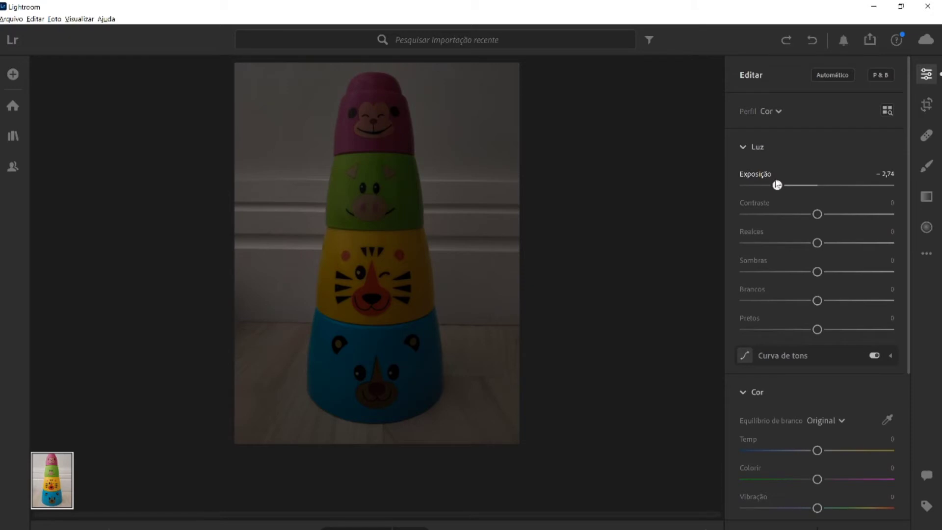
pyautogui.moveTo(777, 184); pyautogui.dragTo(821, 185)
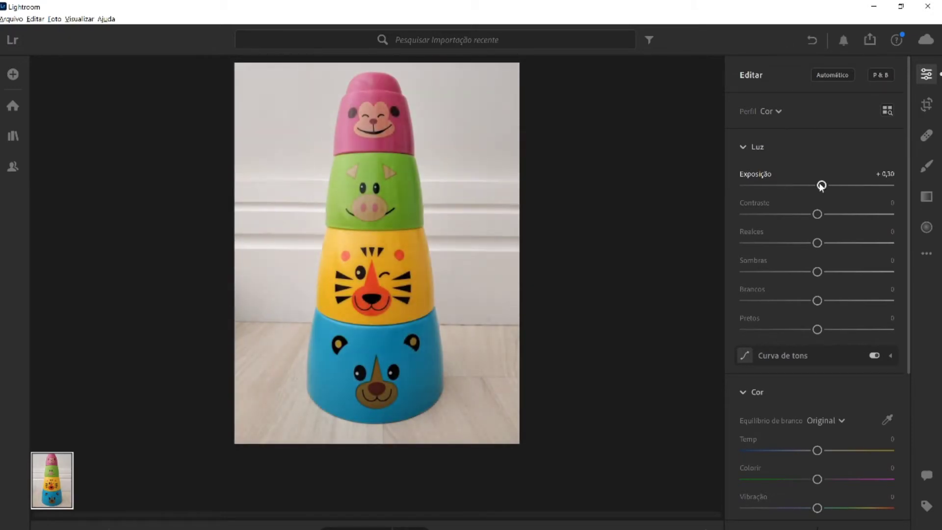
pyautogui.click(756, 174)
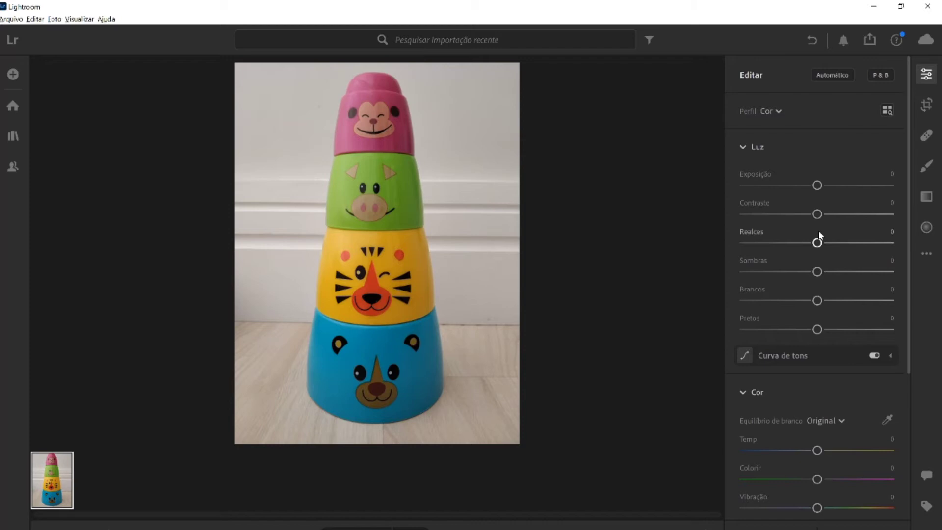
pyautogui.moveTo(817, 214)
pyautogui.mouseDown()
pyautogui.moveTo(888, 210)
pyautogui.moveTo(741, 219)
pyautogui.mouseUp()
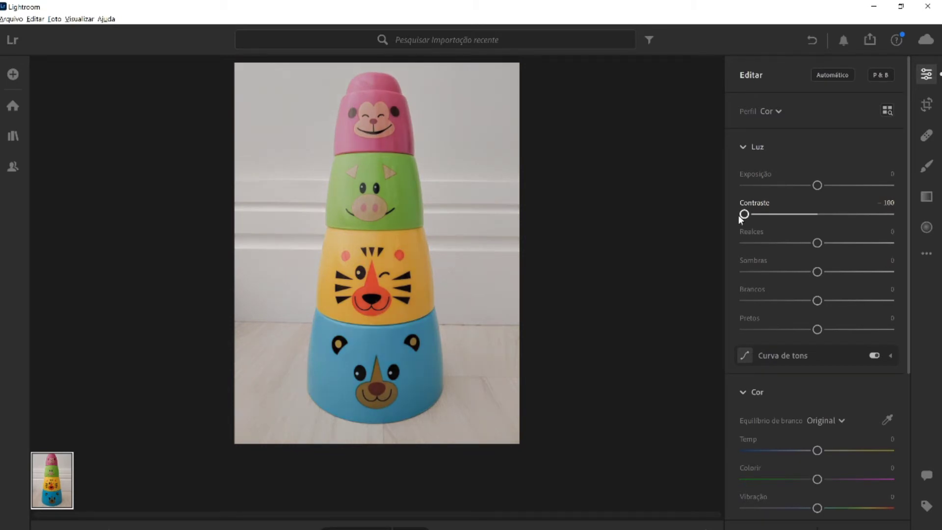
pyautogui.doubleClick(762, 204)
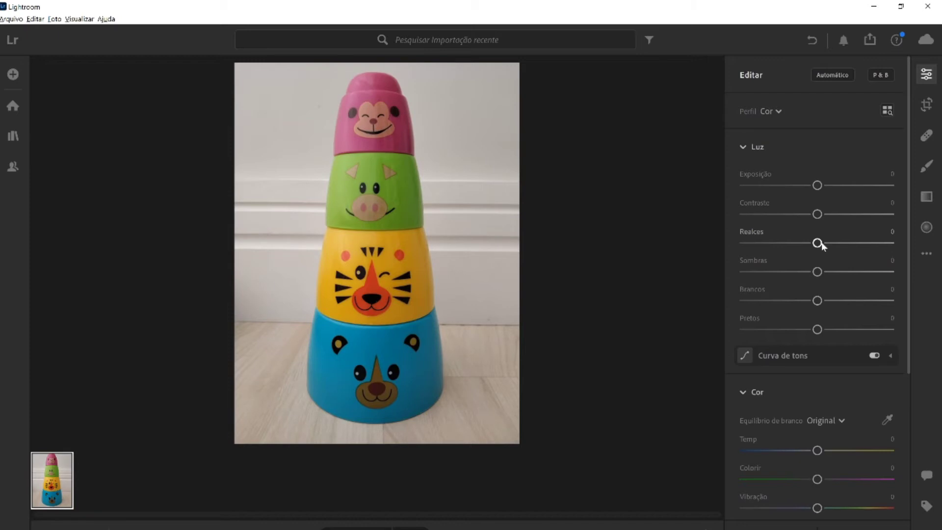
pyautogui.click(817, 243)
# Set Highlights to +55 and Shadows to −21 in the Light panel.
pyautogui.moveTo(820, 244); pyautogui.dragTo(892, 241)
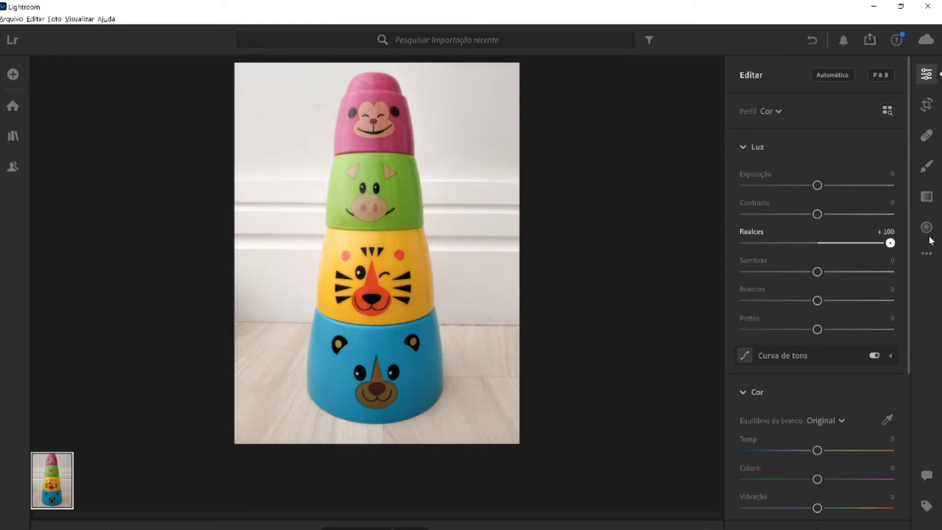
pyautogui.moveTo(890, 242)
pyautogui.mouseDown()
pyautogui.moveTo(690, 237)
pyautogui.moveTo(869, 242)
pyautogui.moveTo(852, 241)
pyautogui.mouseUp()
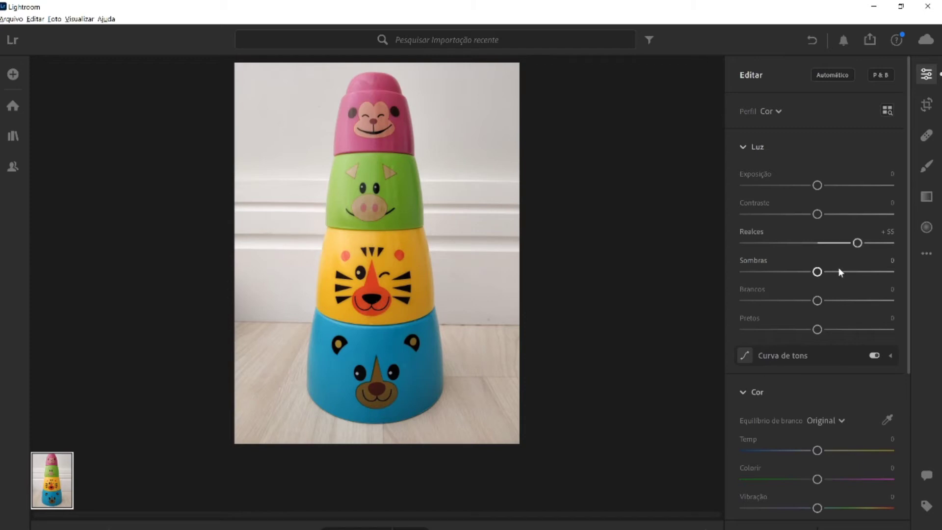
pyautogui.moveTo(817, 271)
pyautogui.mouseDown()
pyautogui.moveTo(860, 271)
pyautogui.moveTo(761, 282)
pyautogui.moveTo(804, 276)
pyautogui.mouseUp()
# Set Whites to +21 after briefly pushing it to the maximum.
pyautogui.moveTo(817, 301); pyautogui.dragTo(852, 300)
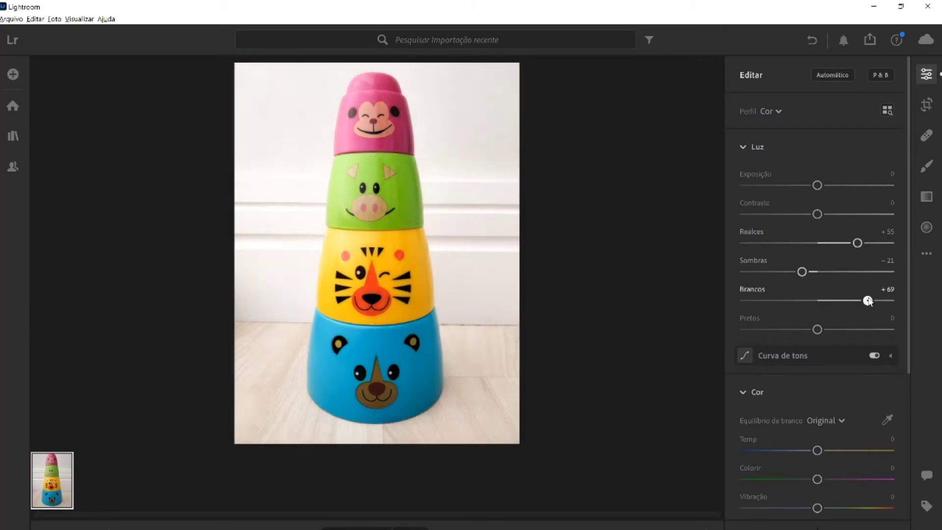
pyautogui.moveTo(864, 300); pyautogui.dragTo(898, 303)
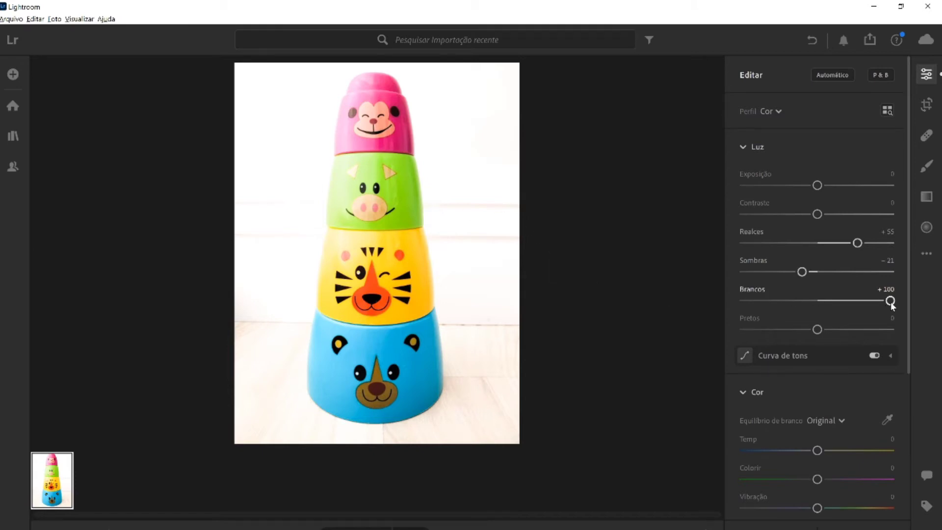
pyautogui.moveTo(890, 301); pyautogui.dragTo(833, 300)
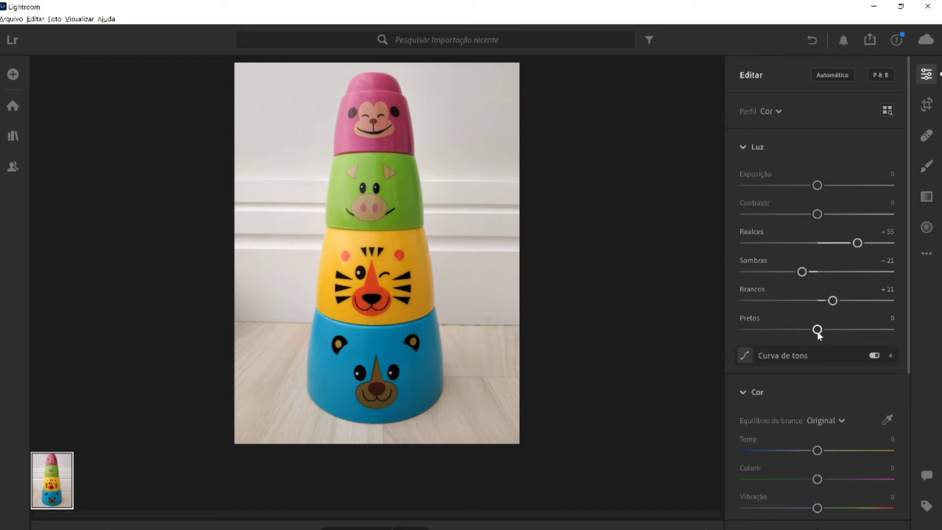
# Set Blacks to +7 after testing darker and maximum values.
pyautogui.moveTo(817, 329)
pyautogui.mouseDown()
pyautogui.moveTo(730, 334)
pyautogui.moveTo(879, 331)
pyautogui.moveTo(830, 335)
pyautogui.mouseUp()
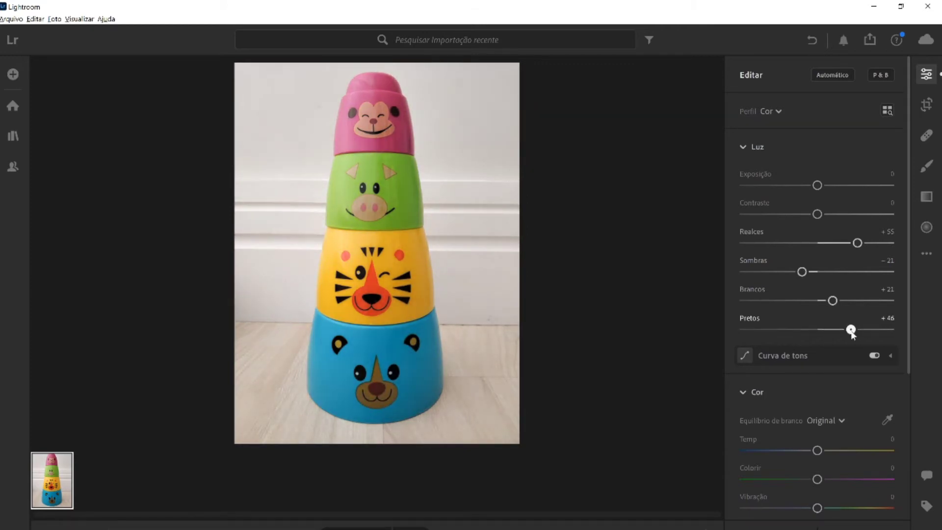
pyautogui.moveTo(850, 331); pyautogui.dragTo(922, 332)
pyautogui.moveTo(844, 332); pyautogui.dragTo(817, 333)
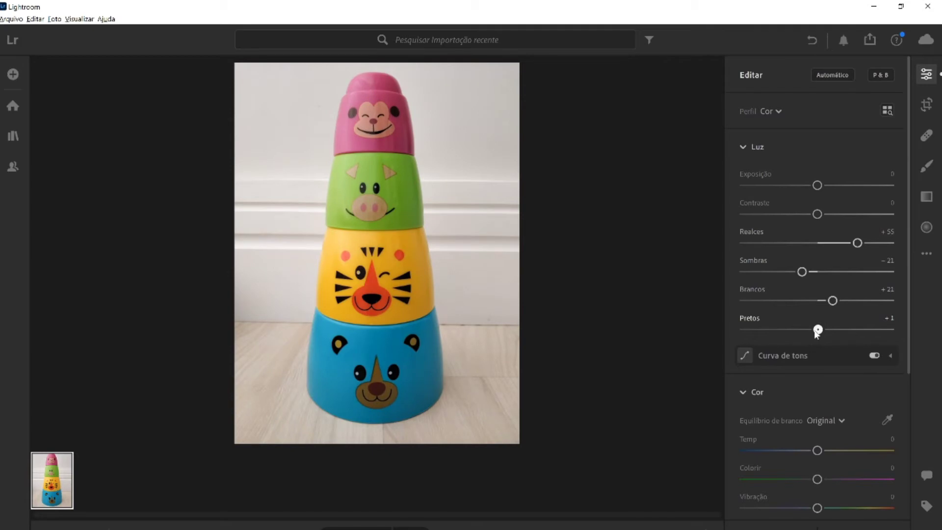
pyautogui.moveTo(816, 333); pyautogui.dragTo(822, 331)
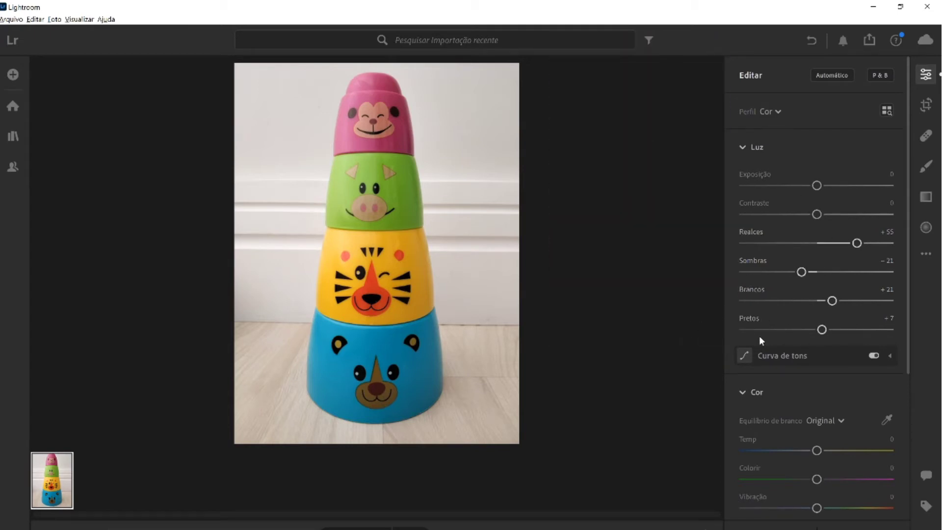
# Expand the Tone Curve section in the Light panel.
pyautogui.click(816, 355)
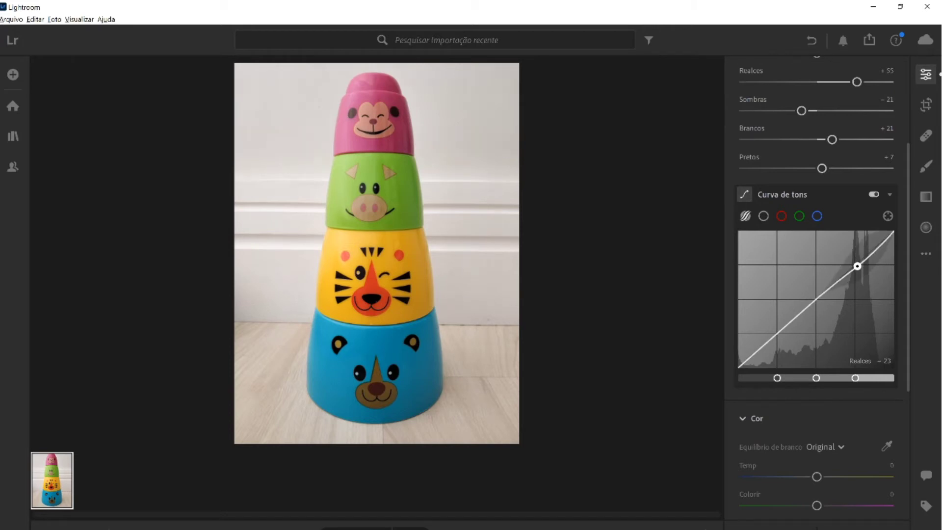
# Tweak the tone curve's highlights, darks and shadows regions, easing the shadows lift back.
pyautogui.moveTo(856, 259)
pyautogui.mouseDown()
pyautogui.moveTo(857, 281)
pyautogui.moveTo(856, 258)
pyautogui.mouseUp()
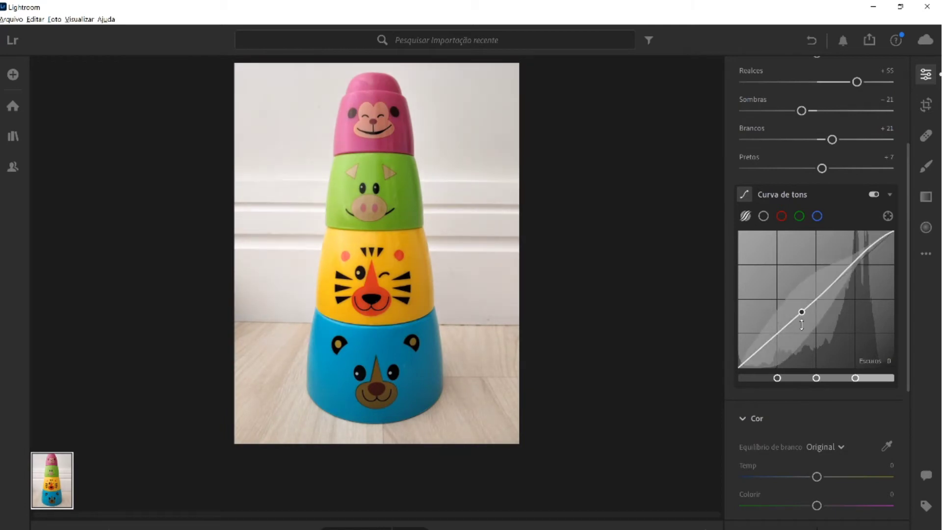
pyautogui.moveTo(802, 323); pyautogui.dragTo(801, 311)
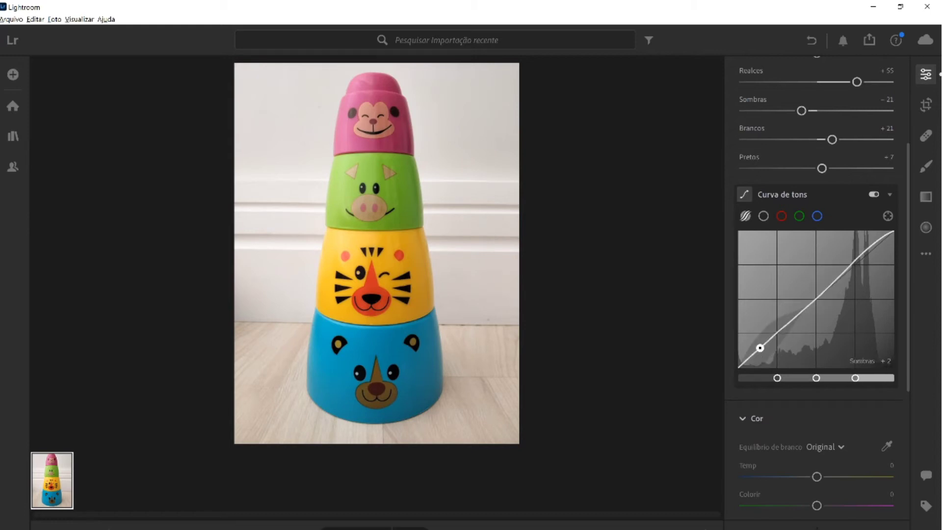
pyautogui.moveTo(759, 347); pyautogui.dragTo(760, 338)
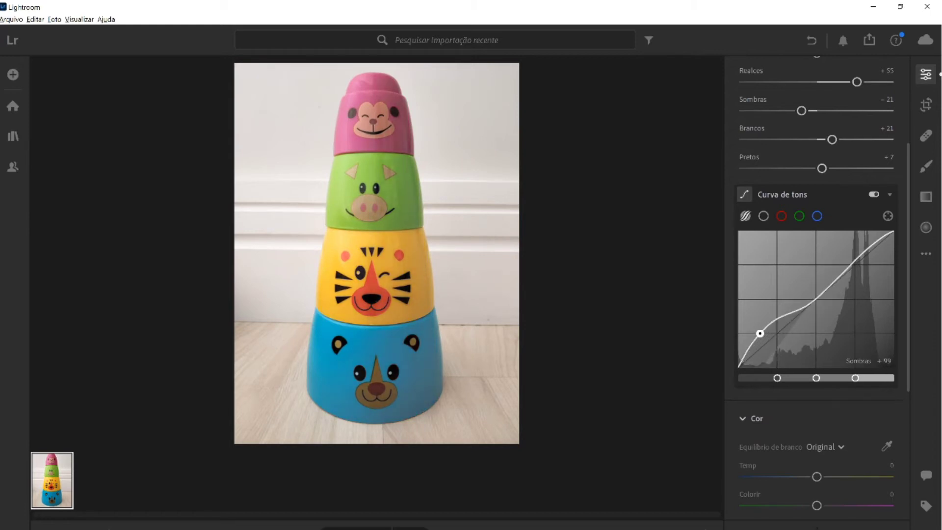
pyautogui.moveTo(759, 338); pyautogui.dragTo(759, 352)
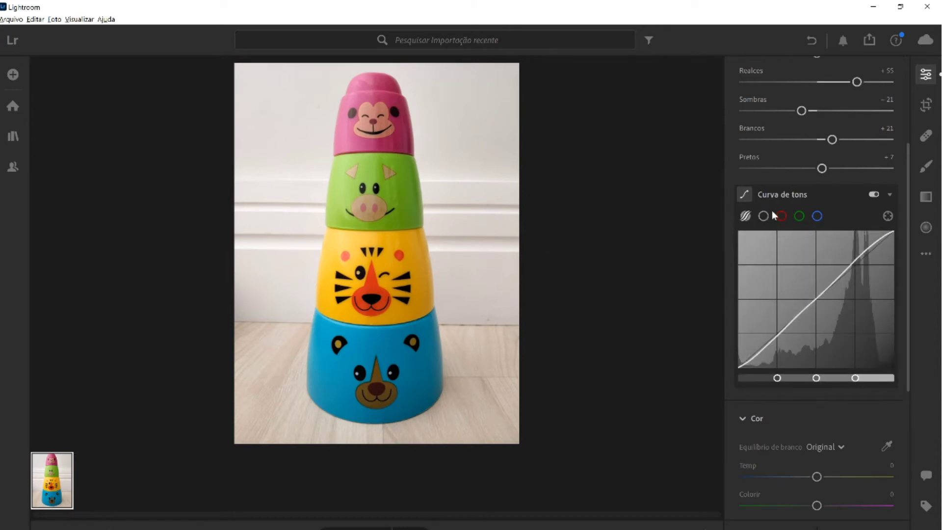
# Test brighter and bluer points on the blue-channel curve, then undo to a straight diagonal.
pyautogui.click(817, 216)
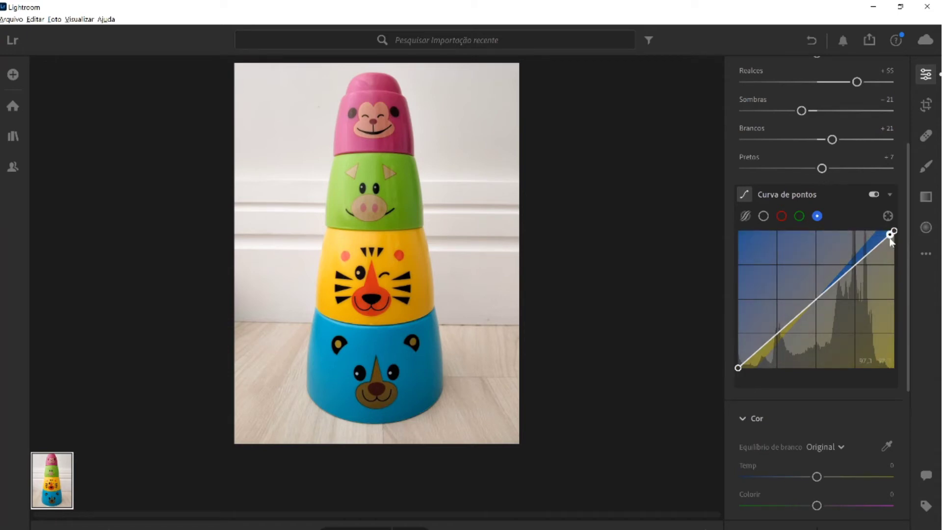
pyautogui.moveTo(875, 246); pyautogui.dragTo(890, 246)
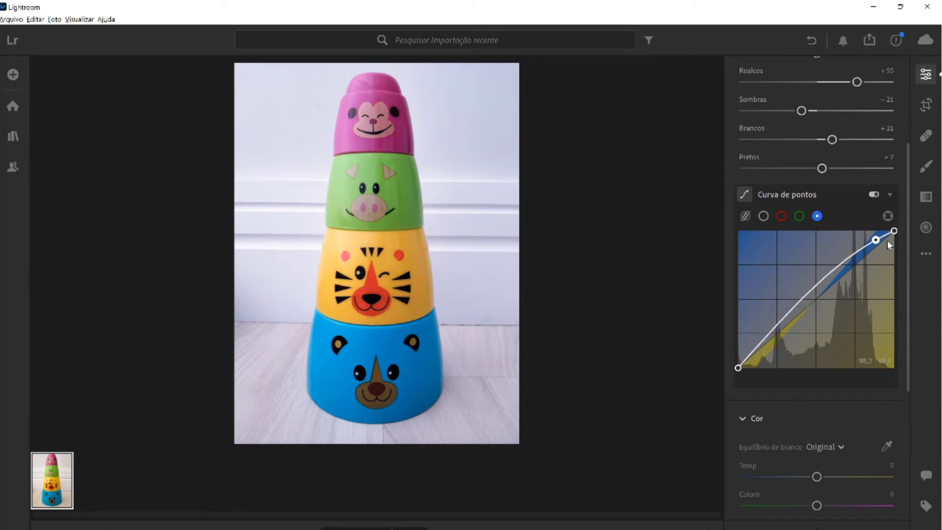
pyautogui.hotkey('ctrl', 'z')
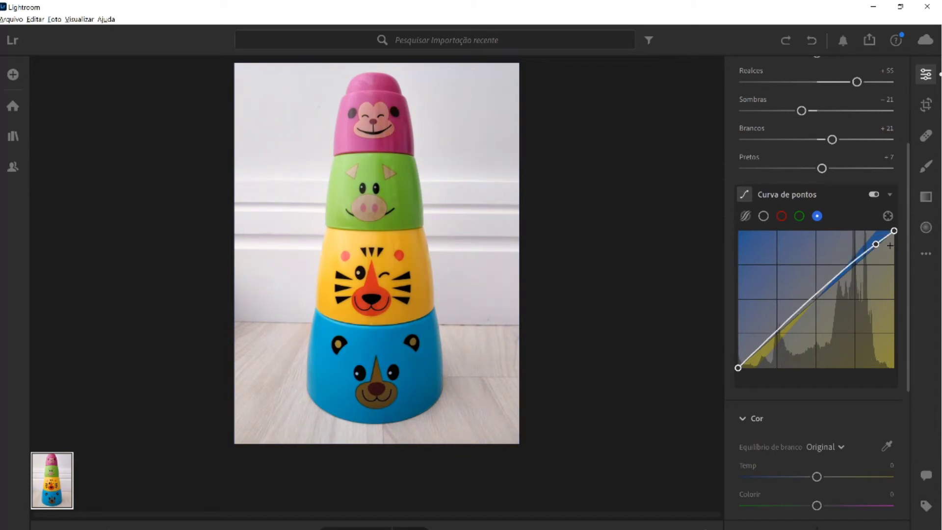
pyautogui.moveTo(893, 231)
pyautogui.mouseDown()
pyautogui.moveTo(866, 230)
pyautogui.moveTo(885, 231)
pyautogui.mouseUp()
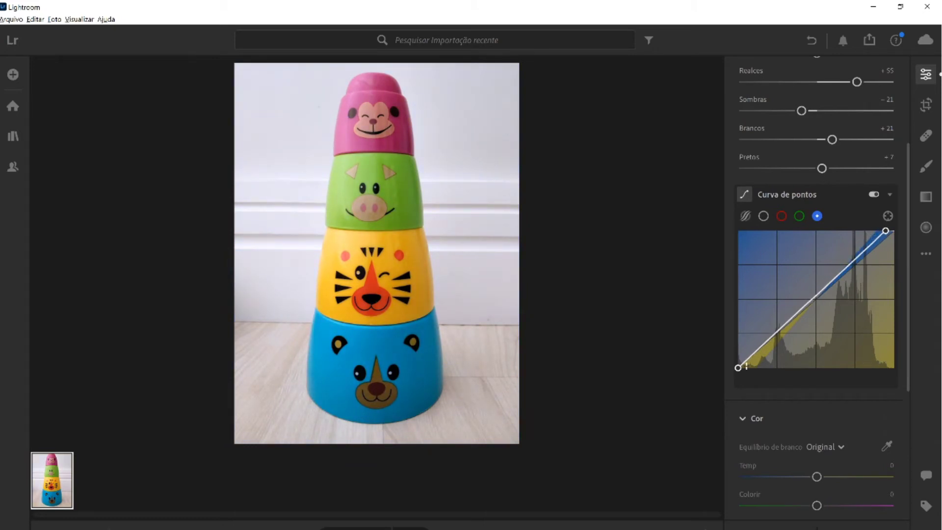
pyautogui.moveTo(739, 368)
pyautogui.mouseDown()
pyautogui.moveTo(761, 359)
pyautogui.moveTo(767, 337)
pyautogui.moveTo(770, 345)
pyautogui.moveTo(773, 273)
pyautogui.moveTo(776, 342)
pyautogui.mouseUp()
pyautogui.hotkey('ctrl', 'z')
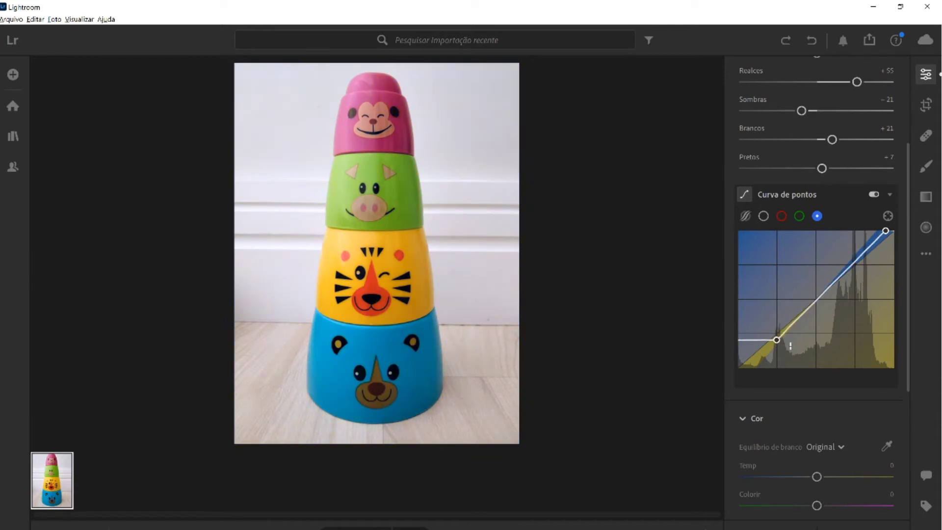
pyautogui.hotkey('ctrl', 'z')
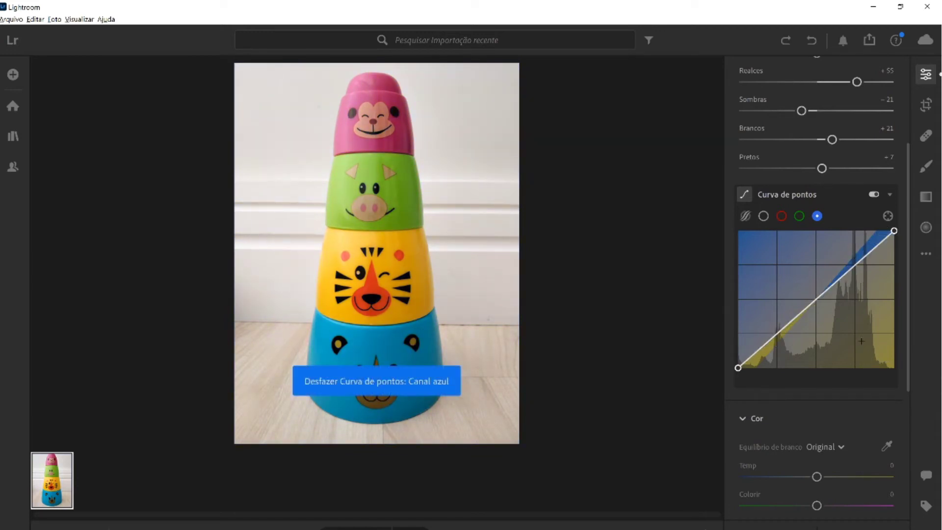
pyautogui.scroll(-5, 876, 474)
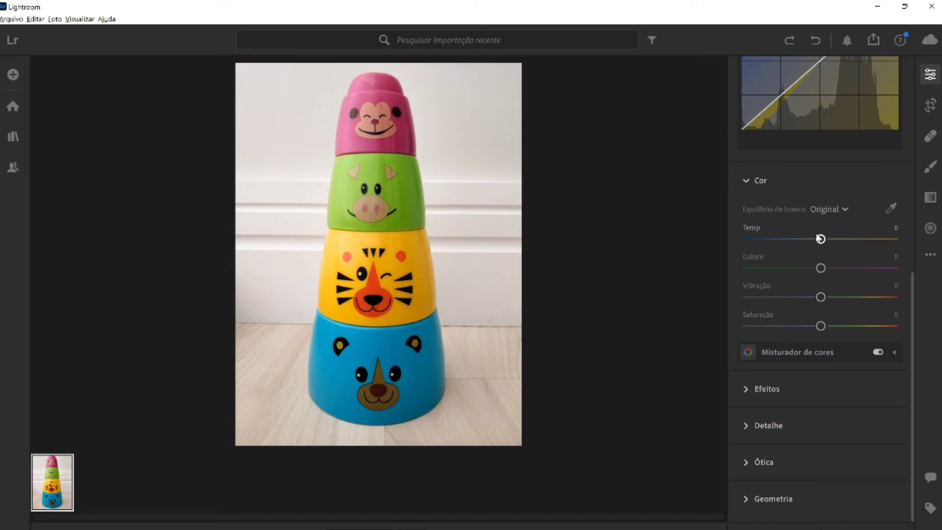
pyautogui.scroll(2, 828, 211)
pyautogui.scroll(3, 834, 171)
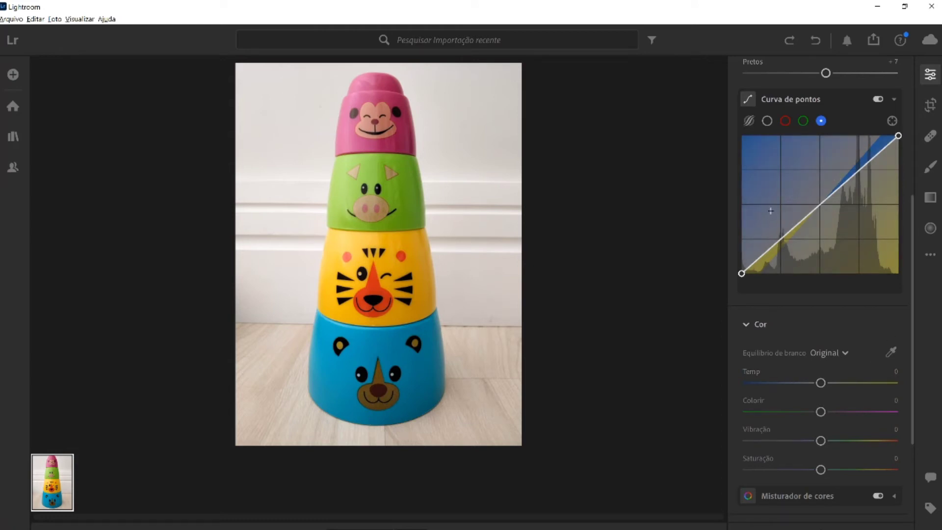
pyautogui.click(890, 101)
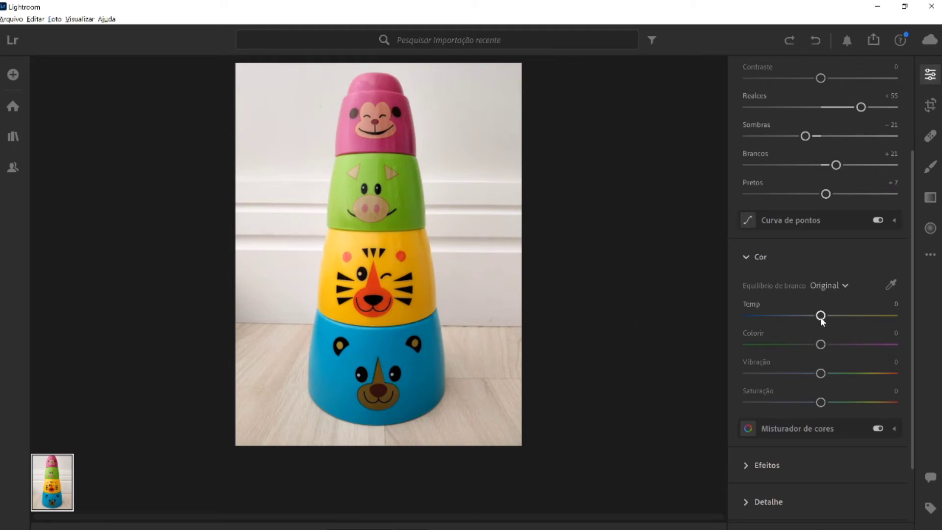
pyautogui.moveTo(820, 315)
pyautogui.mouseDown()
pyautogui.moveTo(845, 321)
pyautogui.moveTo(799, 317)
pyautogui.mouseUp()
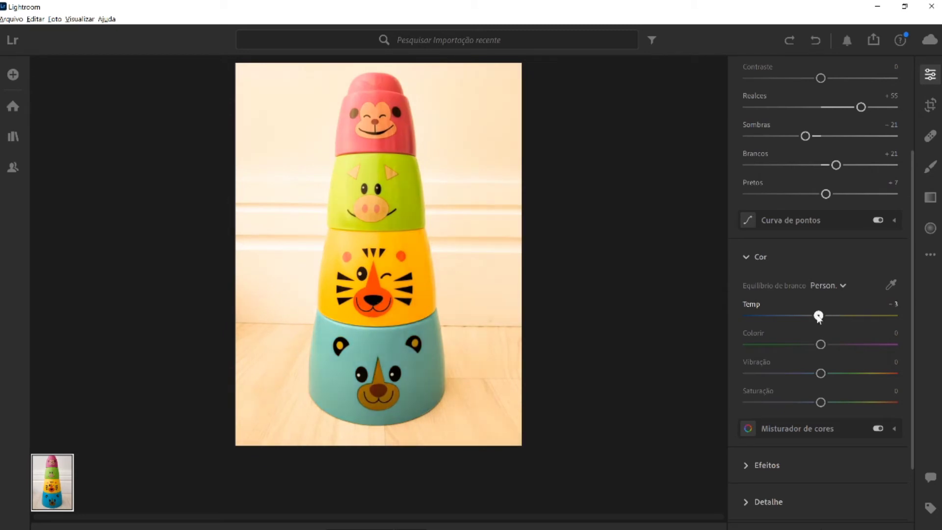
pyautogui.moveTo(799, 315); pyautogui.dragTo(818, 317)
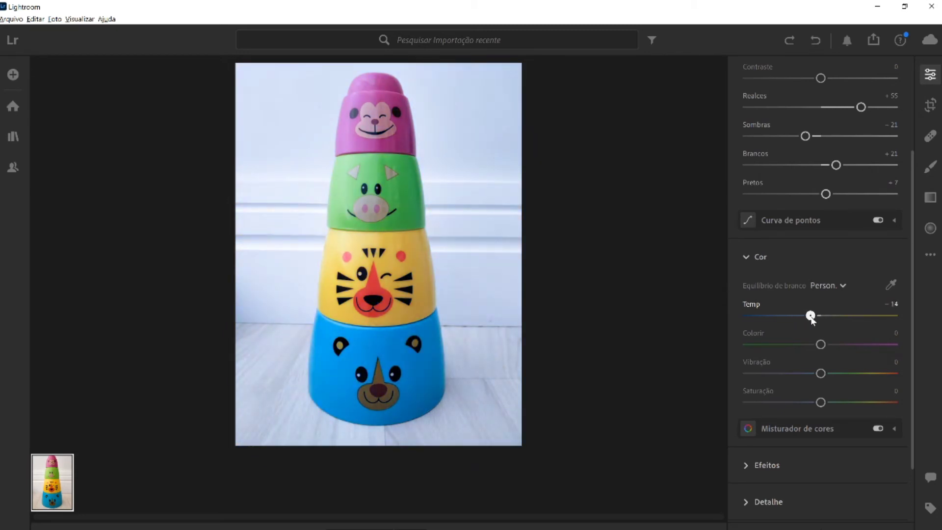
pyautogui.doubleClick(758, 305)
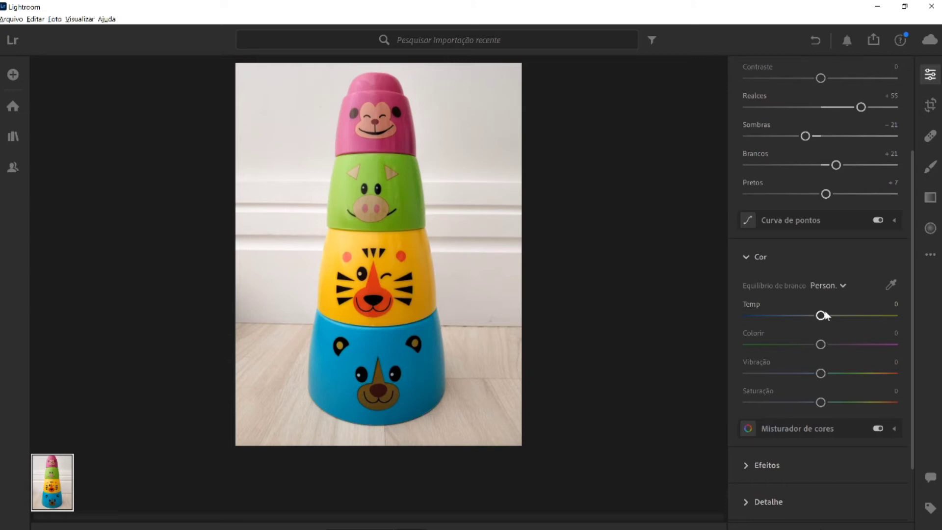
pyautogui.moveTo(821, 344)
pyautogui.mouseDown()
pyautogui.moveTo(906, 351)
pyautogui.moveTo(774, 346)
pyautogui.mouseUp()
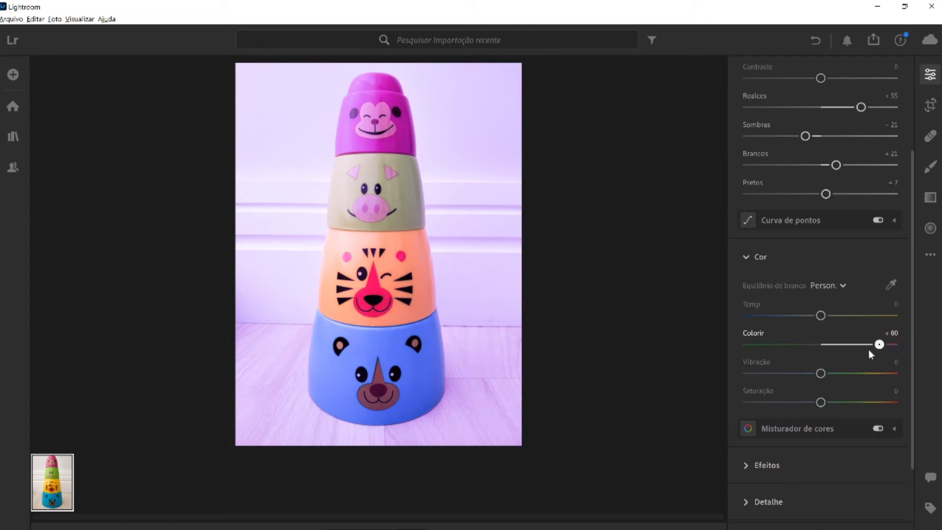
pyautogui.doubleClick(755, 333)
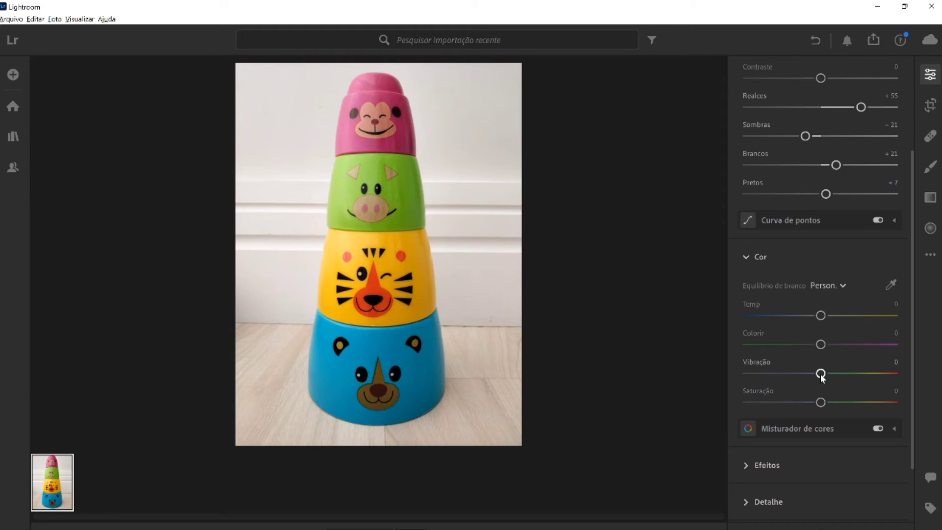
# Set Vibrance to +31 in the Color panel, leaving Saturation at 0.
pyautogui.moveTo(820, 373)
pyautogui.mouseDown()
pyautogui.moveTo(899, 372)
pyautogui.moveTo(746, 373)
pyautogui.mouseUp()
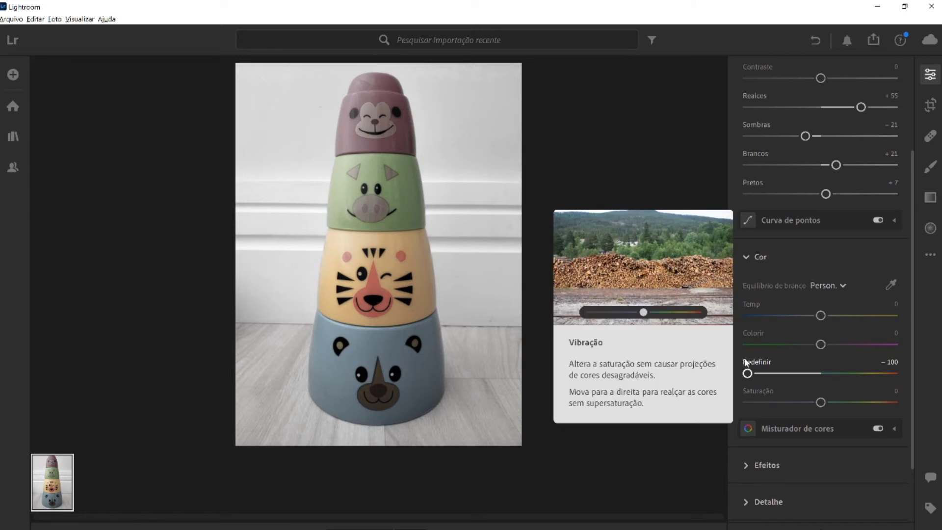
pyautogui.scroll(1, 743, 361)
pyautogui.click(828, 385)
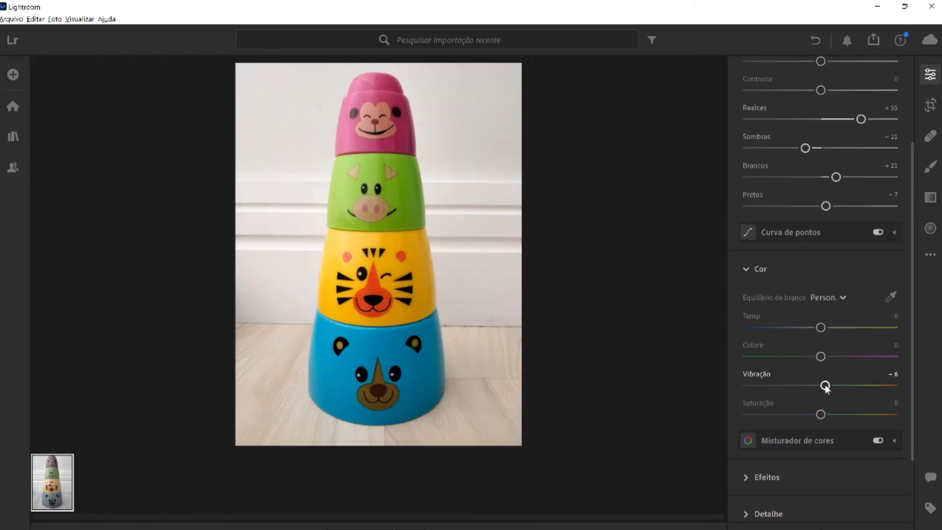
pyautogui.moveTo(832, 386); pyautogui.dragTo(843, 385)
pyautogui.scroll(-1, 834, 412)
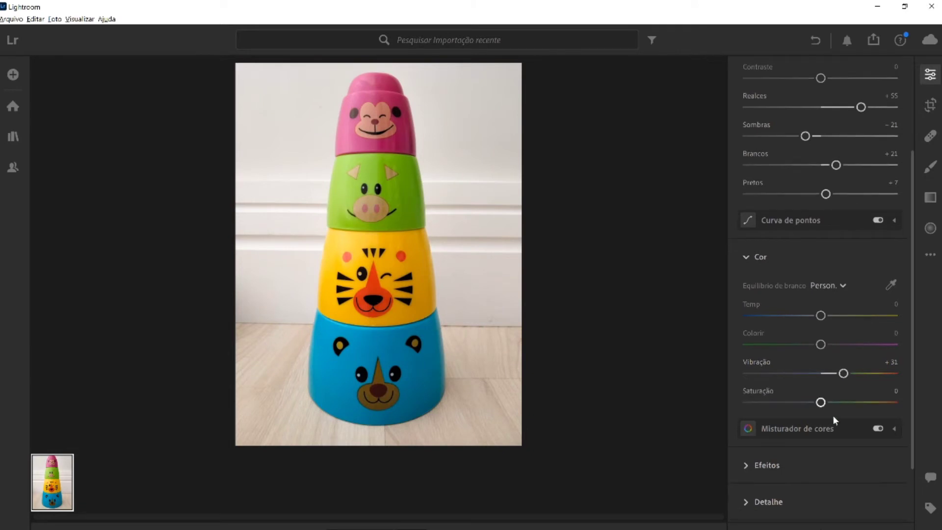
pyautogui.scroll(-1, 828, 415)
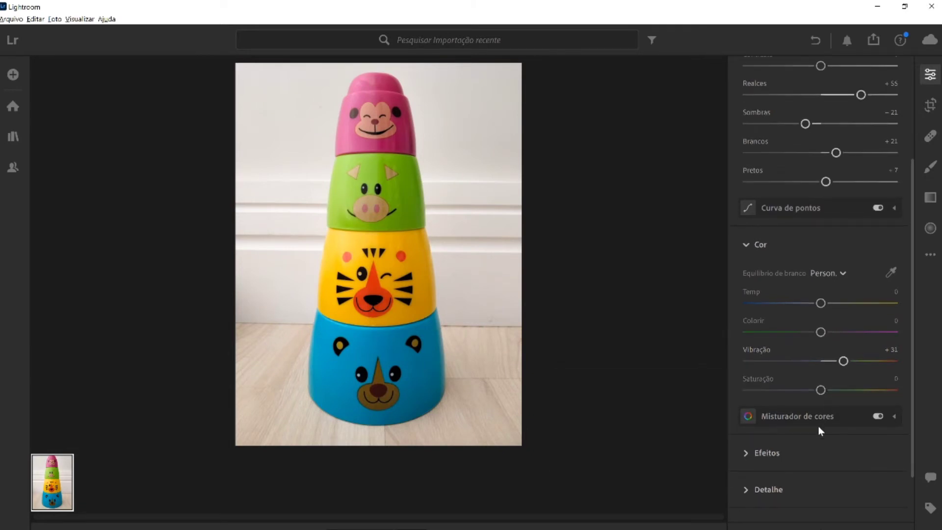
pyautogui.scroll(1, 821, 392)
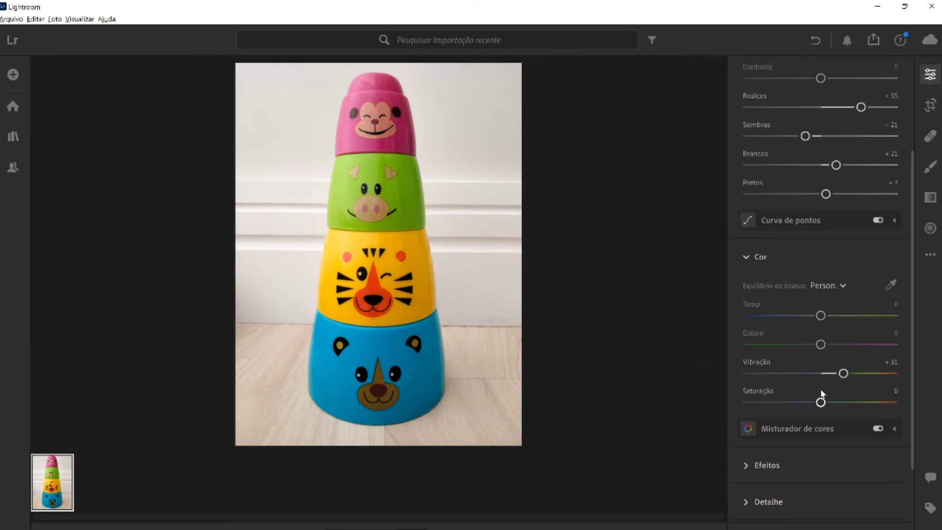
pyautogui.moveTo(820, 401); pyautogui.dragTo(901, 402)
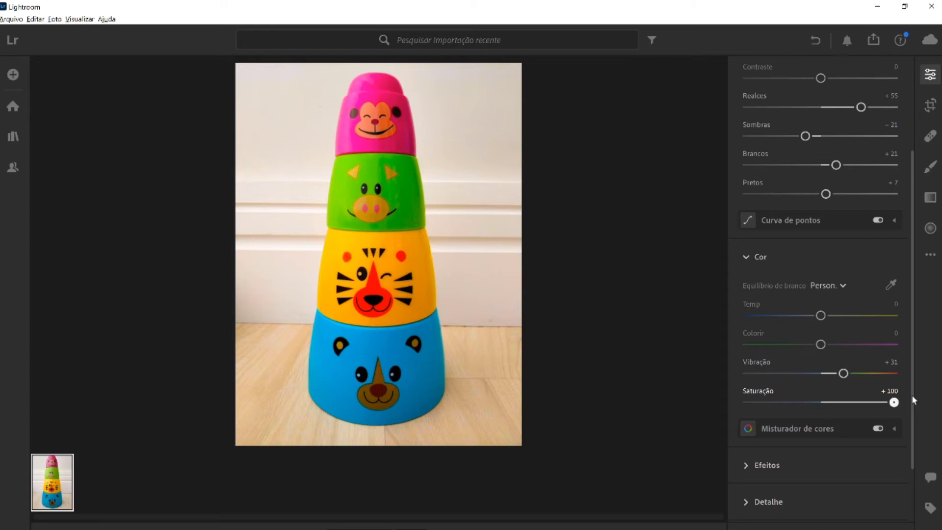
pyautogui.moveTo(851, 395); pyautogui.dragTo(776, 402)
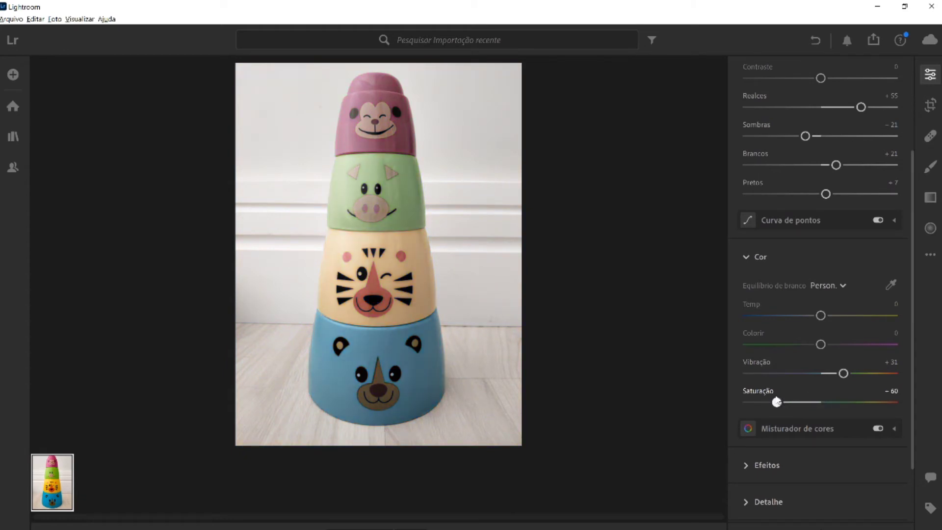
pyautogui.moveTo(776, 402); pyautogui.dragTo(747, 402)
pyautogui.moveTo(746, 402); pyautogui.dragTo(759, 402)
pyautogui.doubleClick(759, 377)
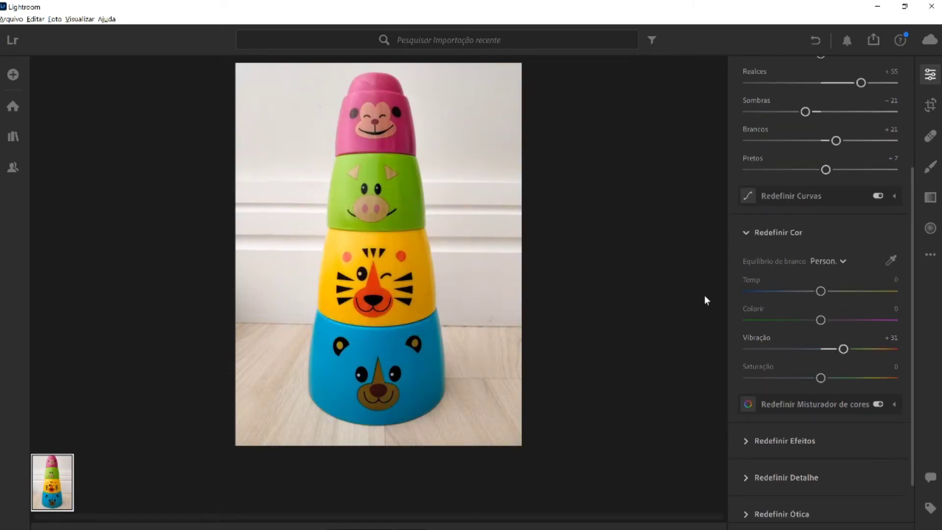
# Collapse Color and expand the Effects section with Texture, Clarity and Dehaze.
pyautogui.keyDown('alt'); pyautogui.click(749, 452); pyautogui.keyUp('alt')
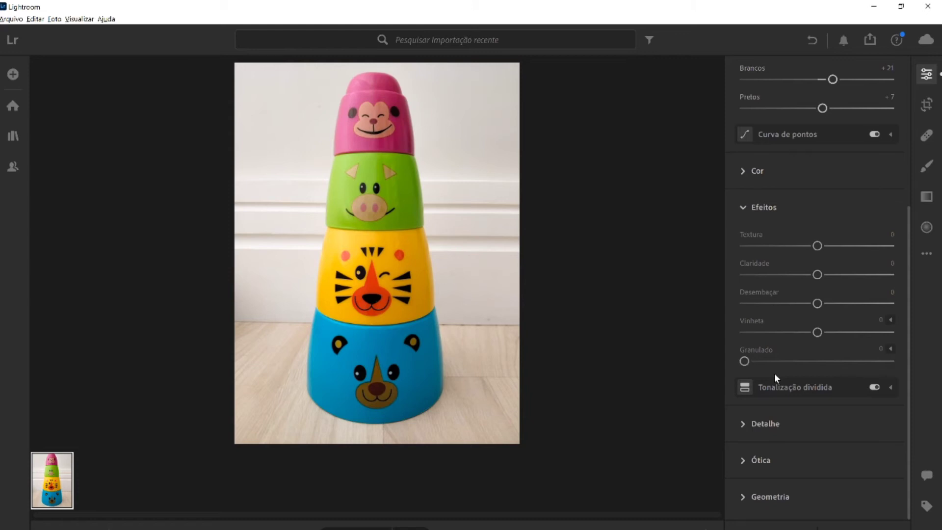
pyautogui.click(769, 527)
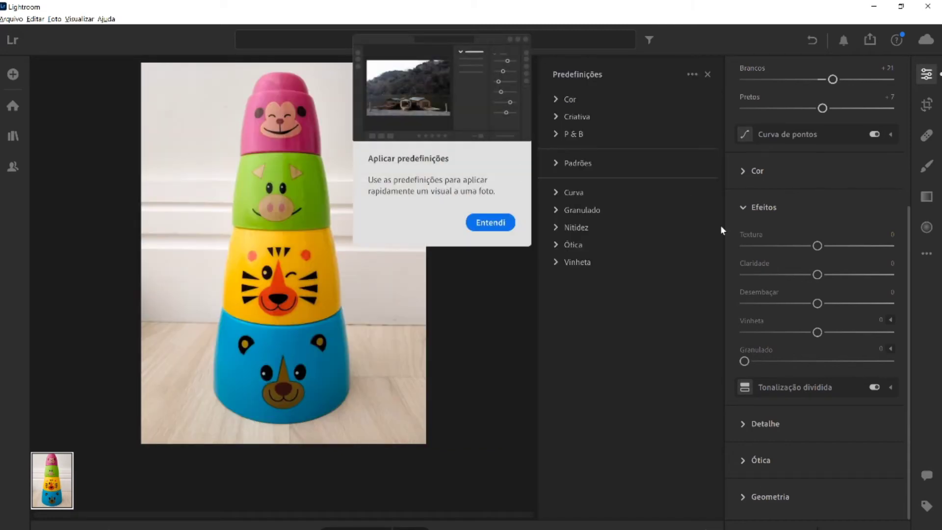
pyautogui.click(557, 117)
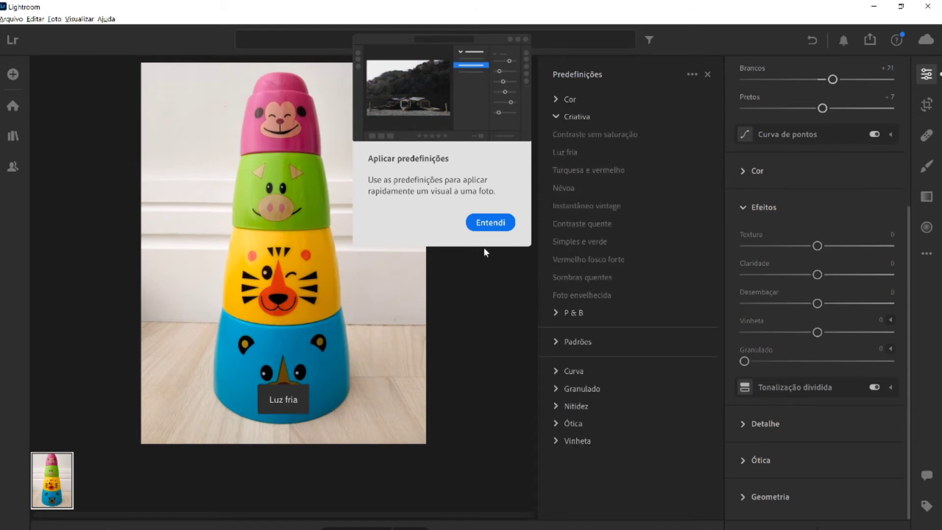
pyautogui.click(508, 222)
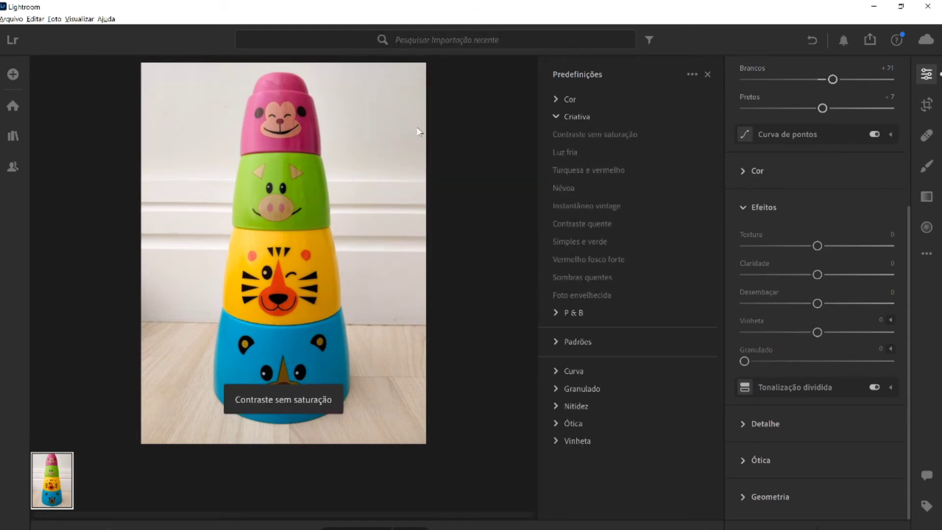
pyautogui.click(570, 190)
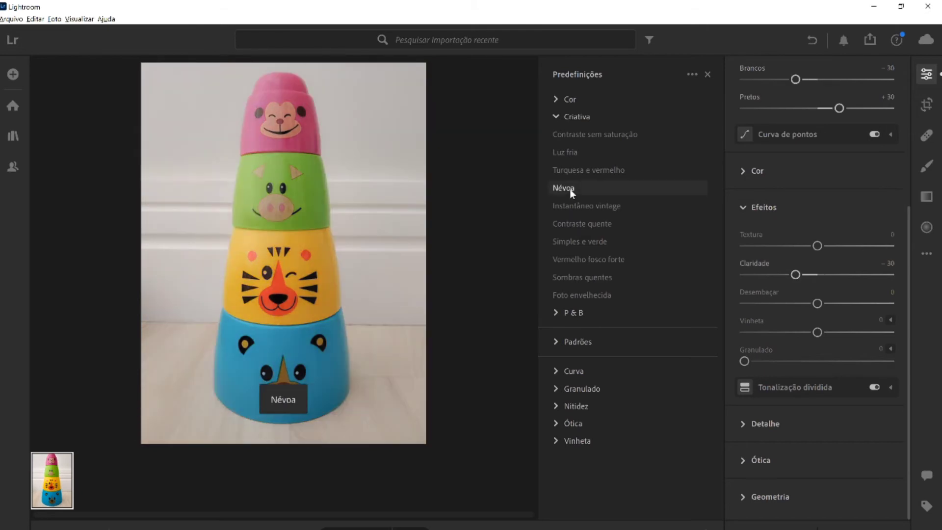
pyautogui.click(570, 243)
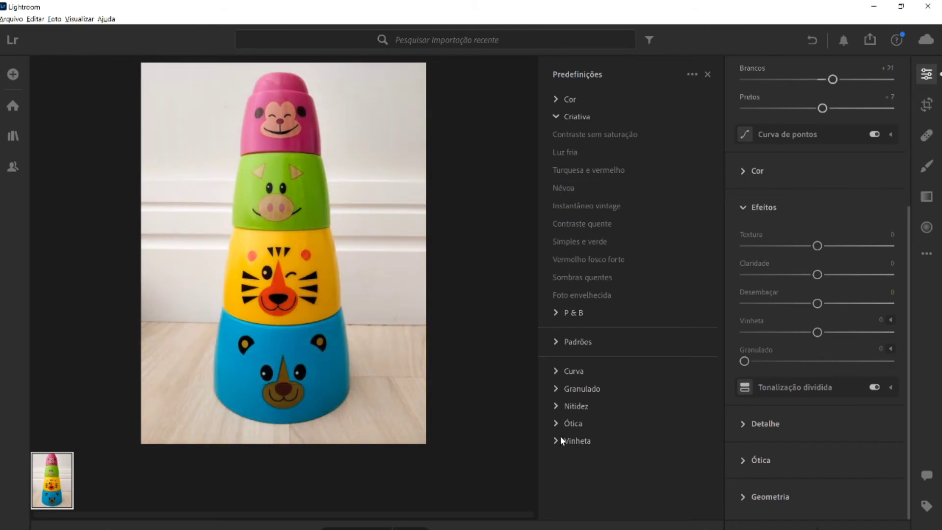
pyautogui.click(553, 116)
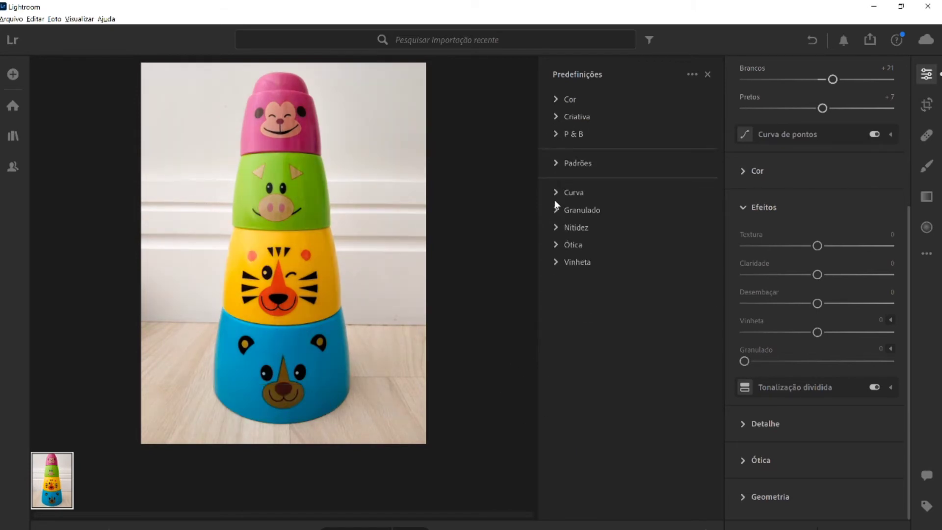
pyautogui.click(709, 74)
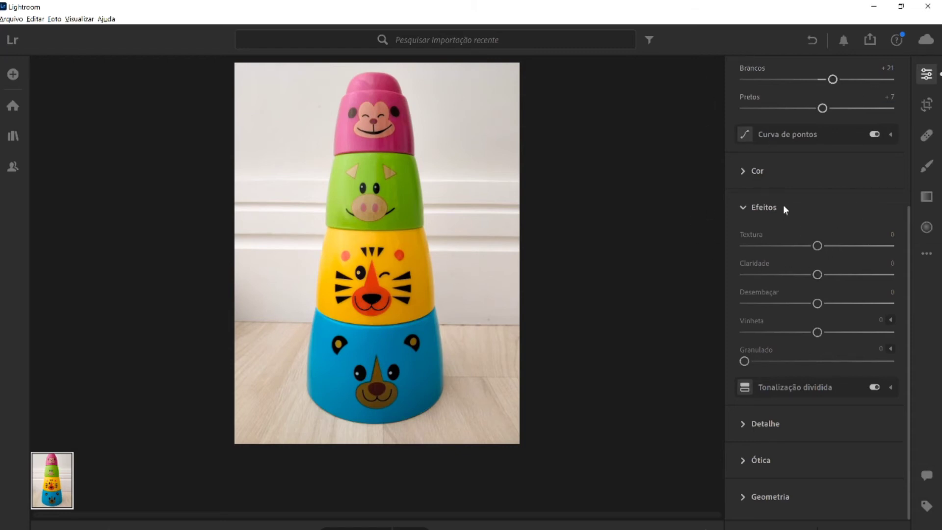
pyautogui.click(817, 246)
pyautogui.moveTo(817, 246); pyautogui.dragTo(926, 241)
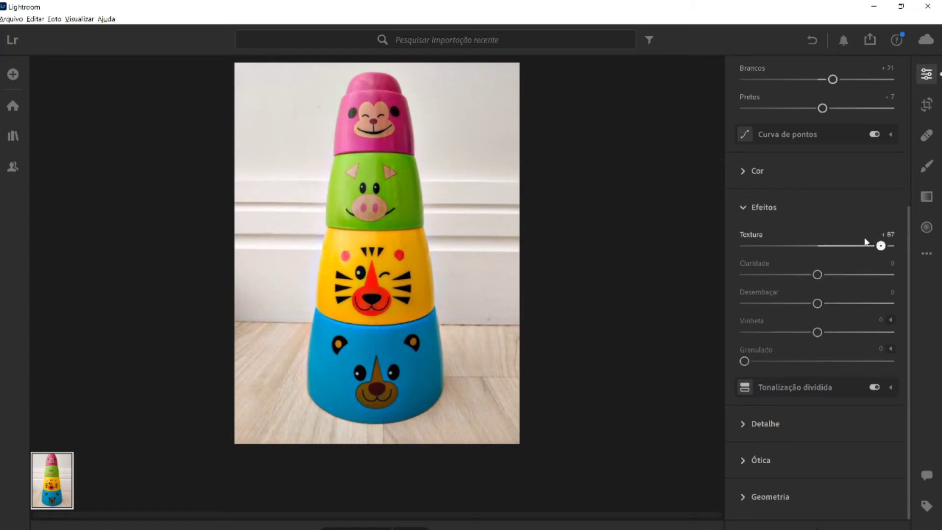
pyautogui.moveTo(864, 240); pyautogui.dragTo(756, 238)
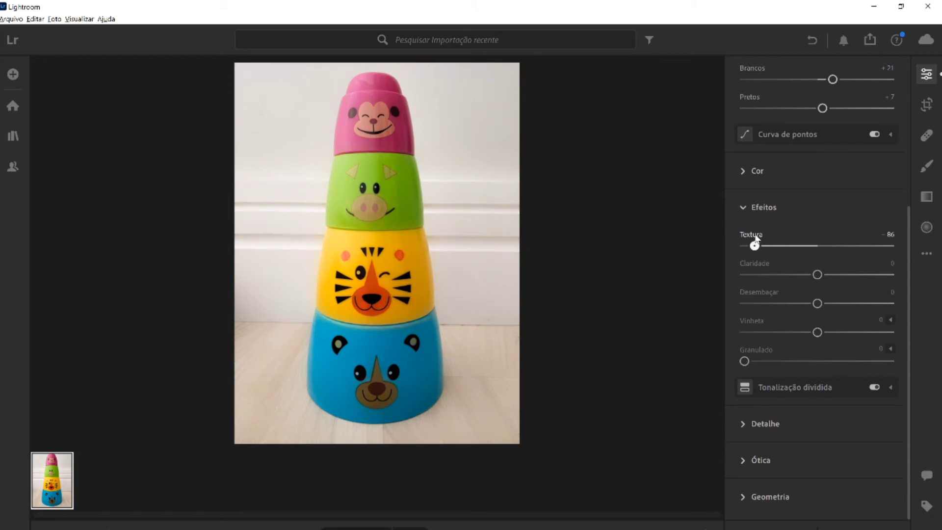
pyautogui.doubleClick(747, 236)
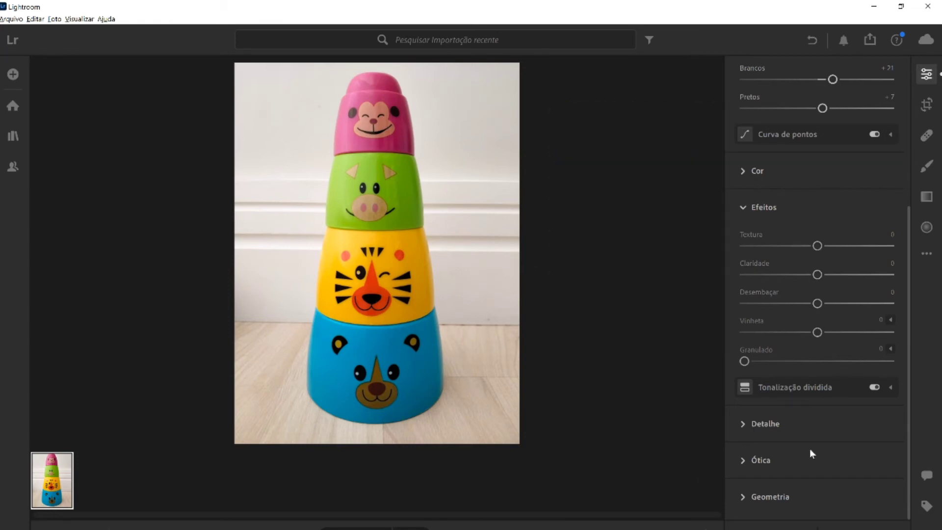
pyautogui.click(817, 275)
pyautogui.moveTo(817, 275)
pyautogui.mouseDown()
pyautogui.moveTo(847, 275)
pyautogui.moveTo(801, 276)
pyautogui.moveTo(871, 275)
pyautogui.moveTo(820, 276)
pyautogui.moveTo(866, 285)
pyautogui.moveTo(838, 278)
pyautogui.mouseUp()
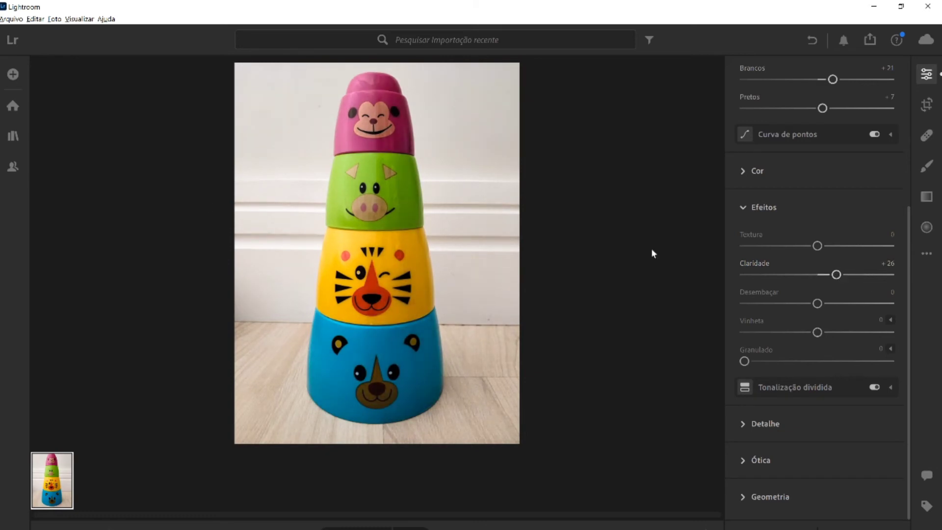
pyautogui.click(762, 264)
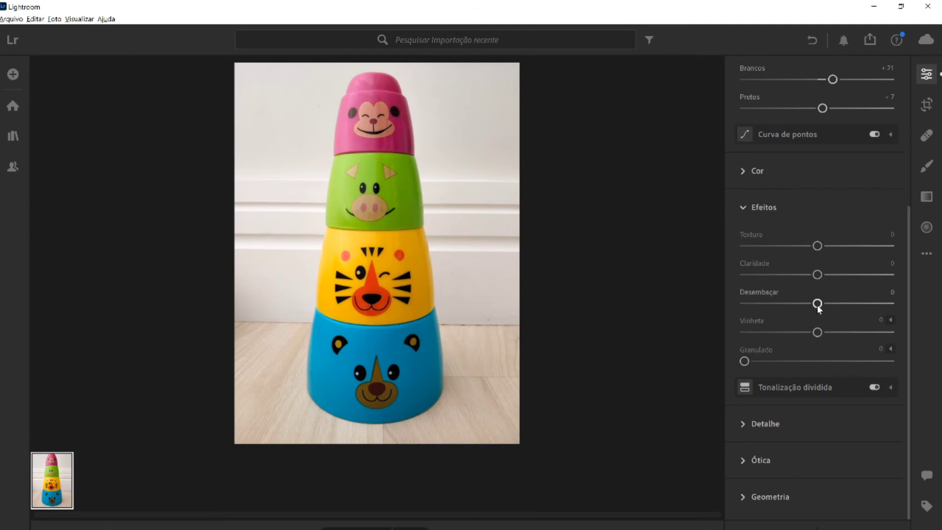
pyautogui.moveTo(817, 303)
pyautogui.mouseDown()
pyautogui.moveTo(855, 303)
pyautogui.moveTo(782, 311)
pyautogui.mouseUp()
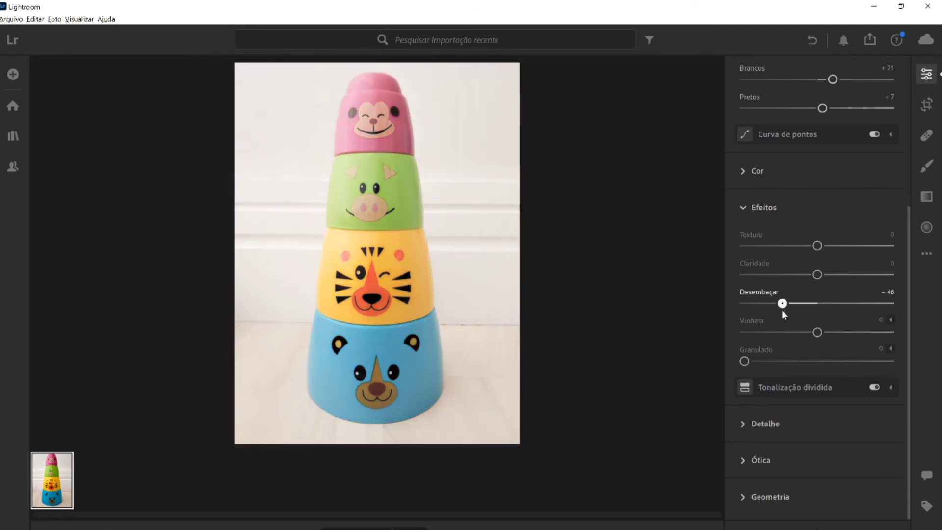
pyautogui.doubleClick(756, 292)
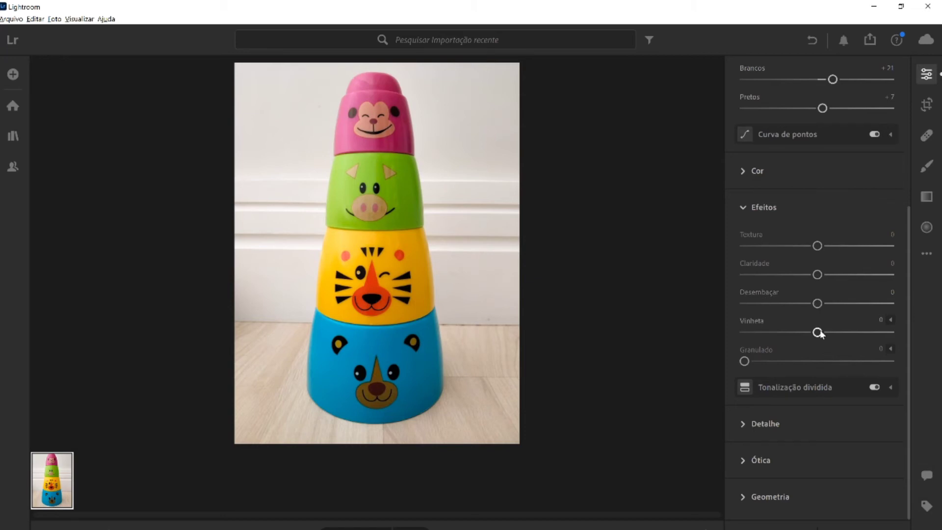
# Set Vignette to −41 after previewing a positive vignette.
pyautogui.moveTo(817, 332); pyautogui.dragTo(890, 333)
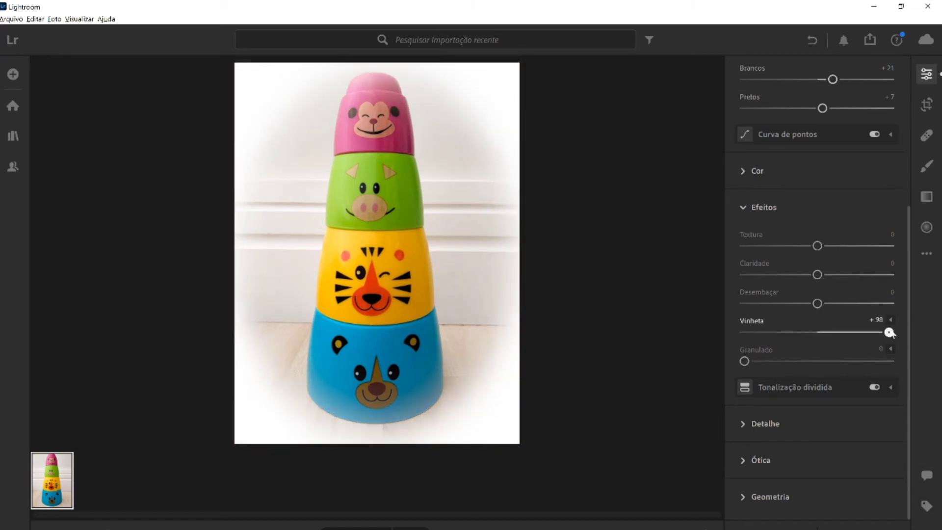
pyautogui.moveTo(889, 333)
pyautogui.mouseDown()
pyautogui.moveTo(768, 339)
pyautogui.moveTo(789, 337)
pyautogui.mouseUp()
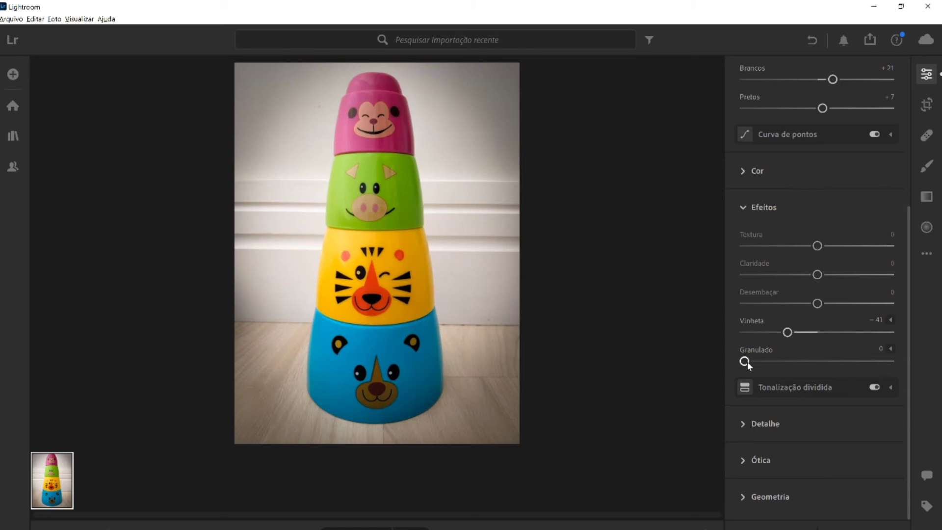
# Set Grain to a faint 4 after previewing a much stronger amount.
pyautogui.moveTo(747, 363)
pyautogui.mouseDown()
pyautogui.moveTo(905, 360)
pyautogui.moveTo(759, 360)
pyautogui.mouseUp()
pyautogui.moveTo(760, 359); pyautogui.dragTo(757, 359)
pyautogui.moveTo(753, 361); pyautogui.dragTo(853, 362)
pyautogui.moveTo(854, 361); pyautogui.dragTo(831, 361)
pyautogui.moveTo(756, 363); pyautogui.dragTo(750, 361)
# In the Detail section, raise Sharpening to 89, then settle it at 34.
pyautogui.click(765, 423)
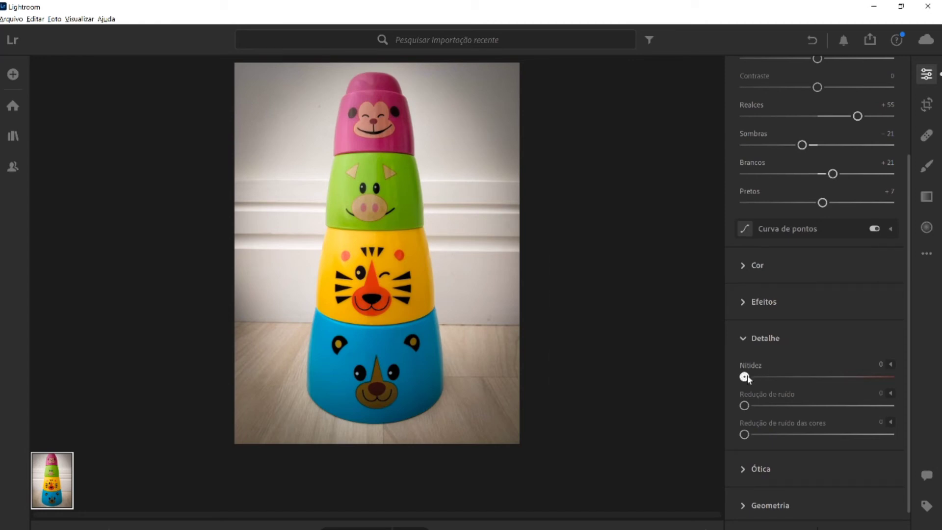
pyautogui.moveTo(755, 379); pyautogui.dragTo(907, 374)
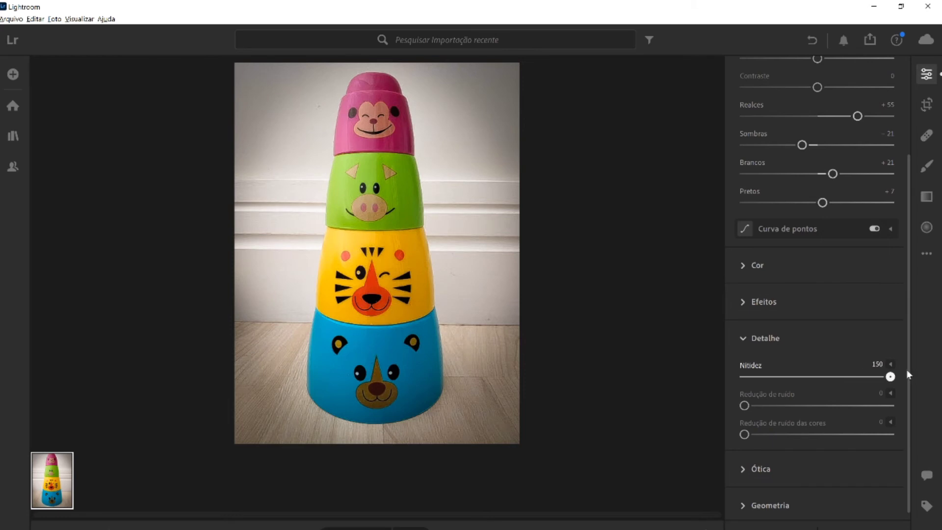
pyautogui.moveTo(891, 376)
pyautogui.mouseDown()
pyautogui.moveTo(721, 383)
pyautogui.moveTo(767, 362)
pyautogui.moveTo(710, 368)
pyautogui.moveTo(823, 367)
pyautogui.moveTo(720, 355)
pyautogui.moveTo(830, 376)
pyautogui.mouseUp()
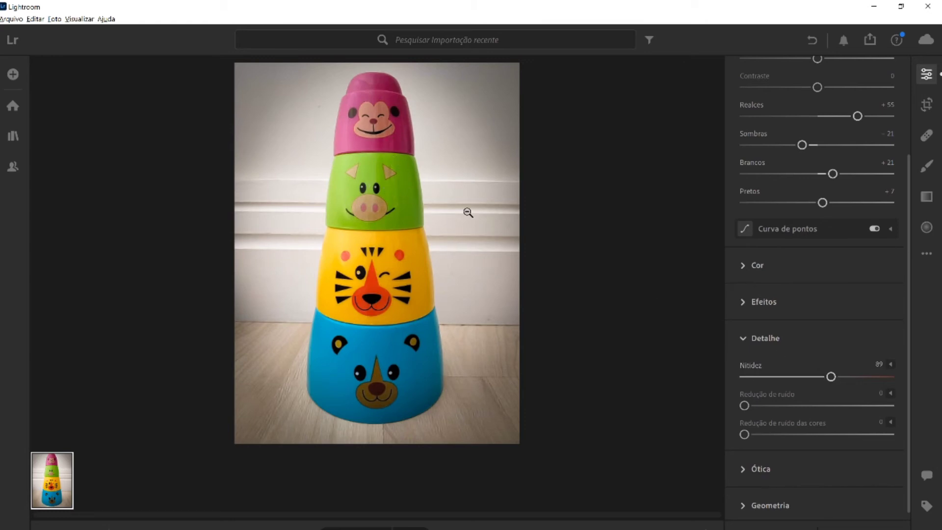
pyautogui.moveTo(830, 376); pyautogui.dragTo(779, 376)
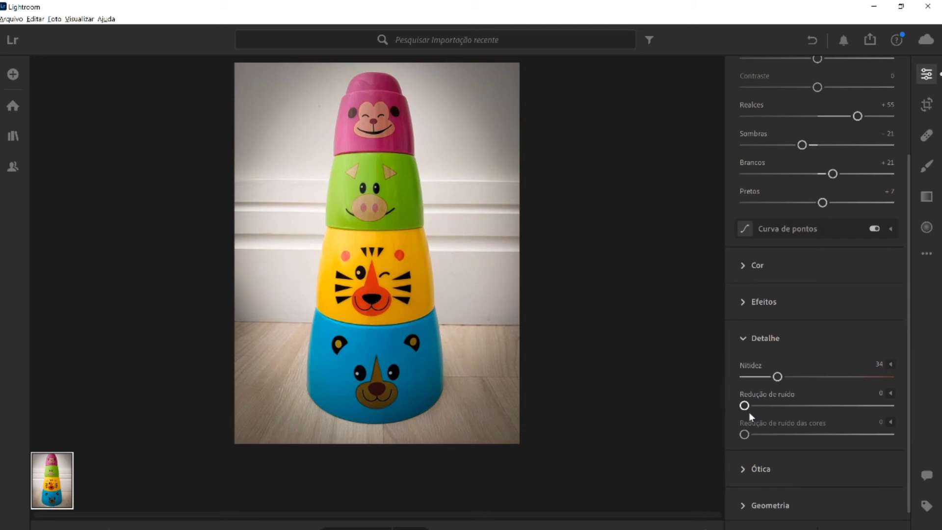
# Test luminance and colour noise reduction, leave both at 0, and expand the Optics section.
pyautogui.moveTo(745, 409)
pyautogui.mouseDown()
pyautogui.moveTo(850, 404)
pyautogui.moveTo(727, 399)
pyautogui.mouseUp()
pyautogui.moveTo(744, 434); pyautogui.dragTo(919, 440)
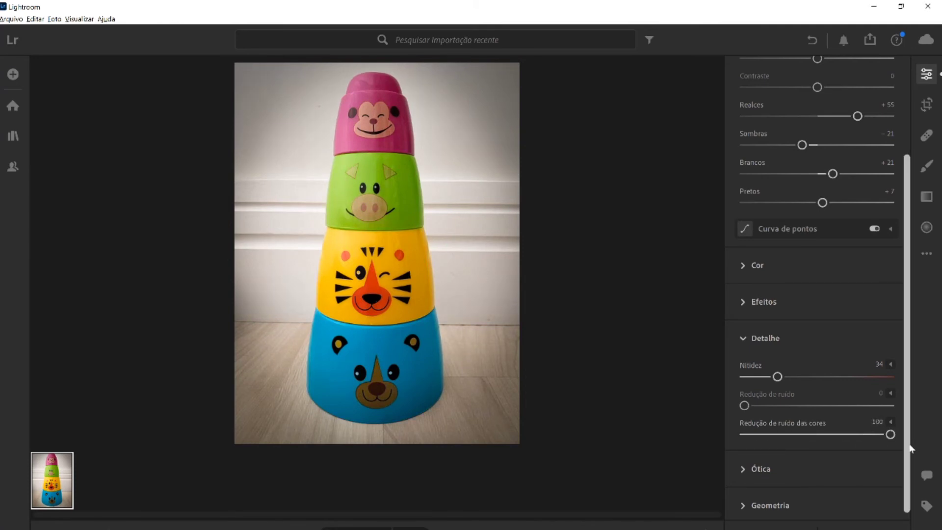
pyautogui.moveTo(890, 434); pyautogui.dragTo(736, 435)
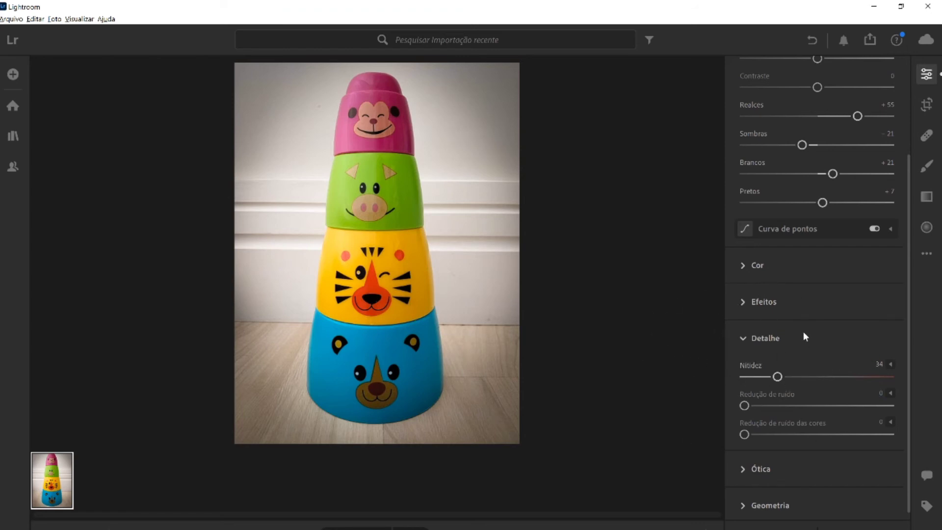
pyautogui.scroll(-1, 804, 336)
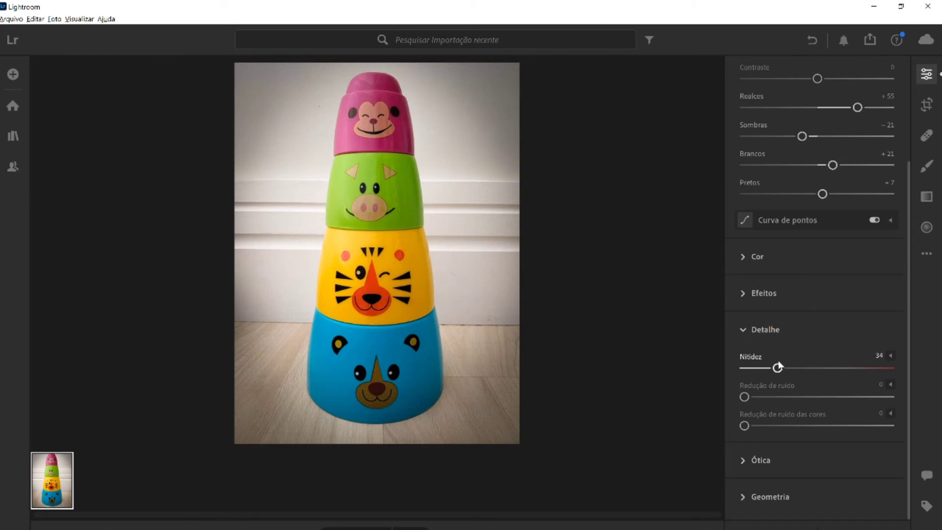
pyautogui.click(760, 460)
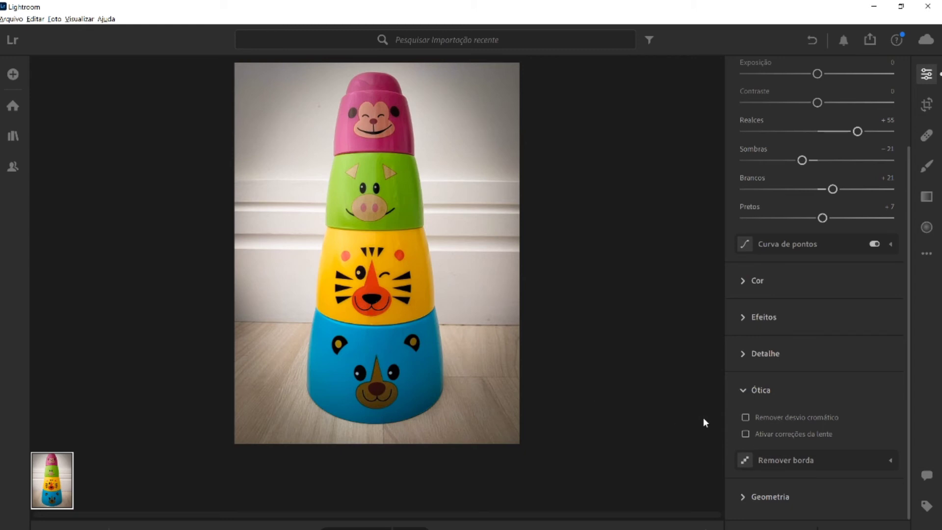
# Enable lens corrections and open the manual Lens Profile dialog.
pyautogui.click(749, 432)
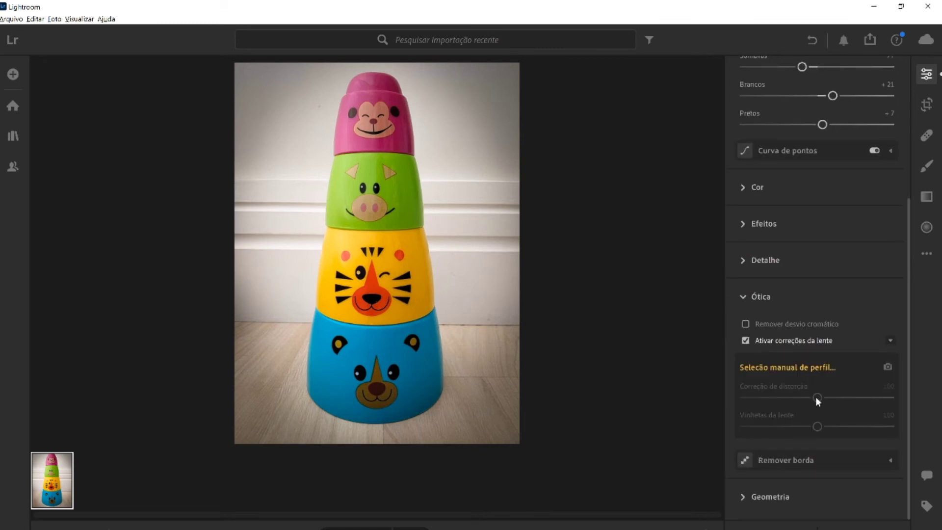
pyautogui.click(821, 369)
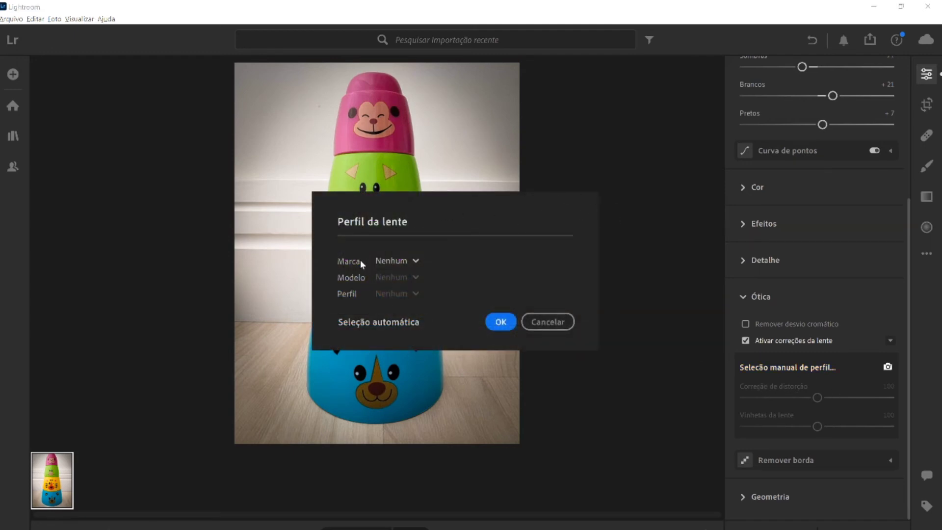
# Try the lens brand list and automatic selection, cancel the Lens Profile dialog, then disable lens corrections.
pyautogui.click(395, 260)
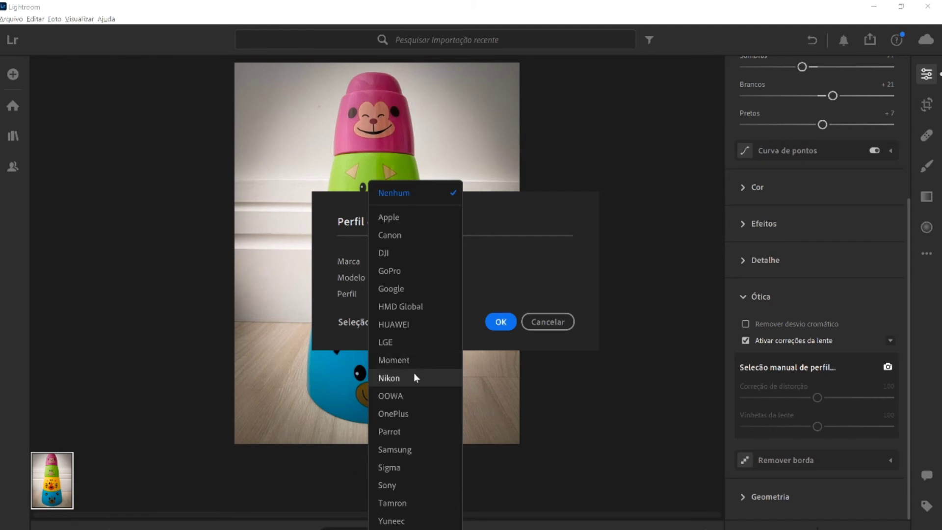
pyautogui.click(516, 434)
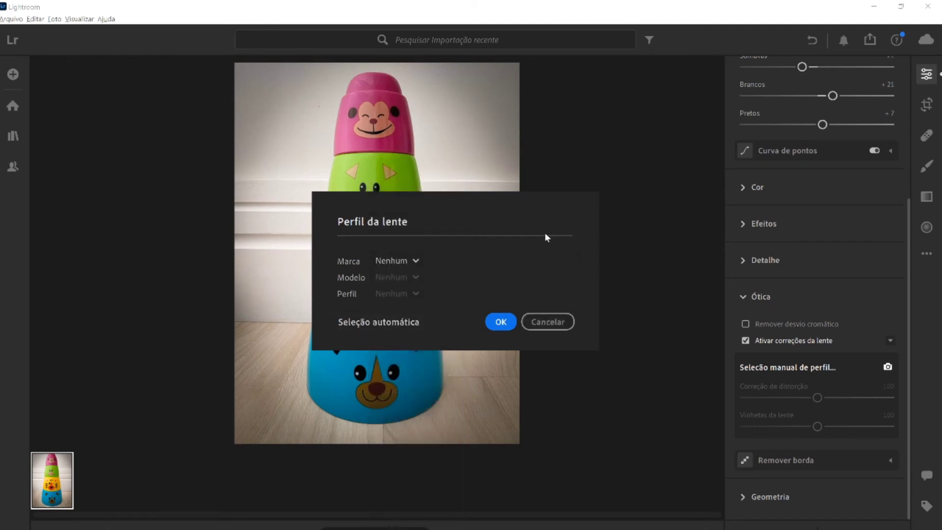
pyautogui.click(375, 322)
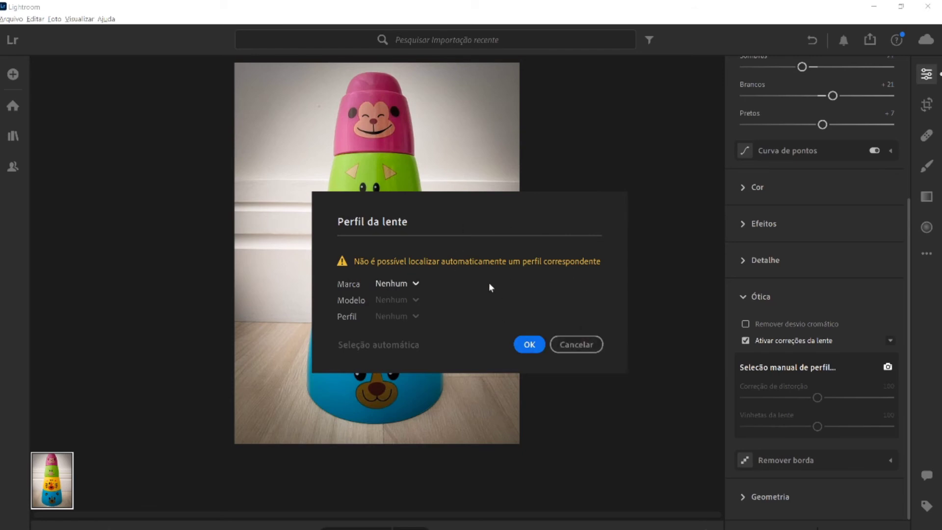
pyautogui.click(572, 345)
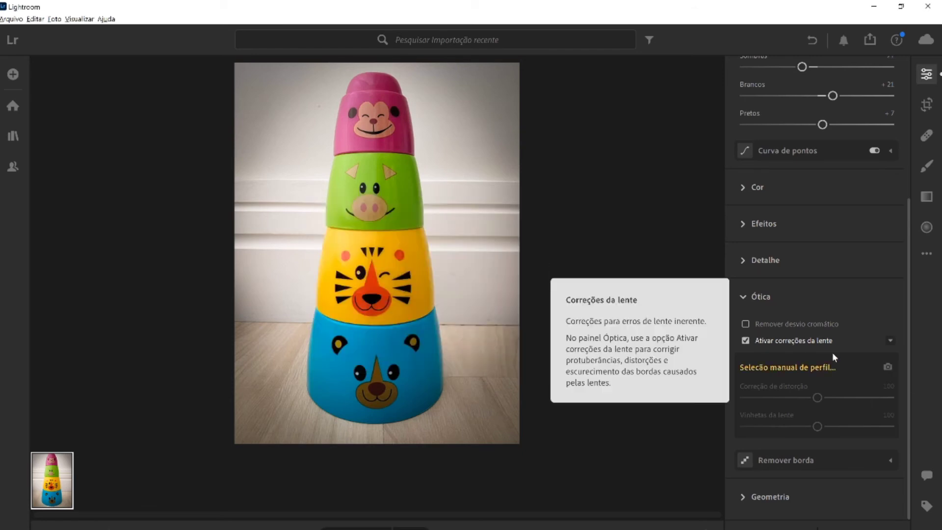
pyautogui.click(804, 340)
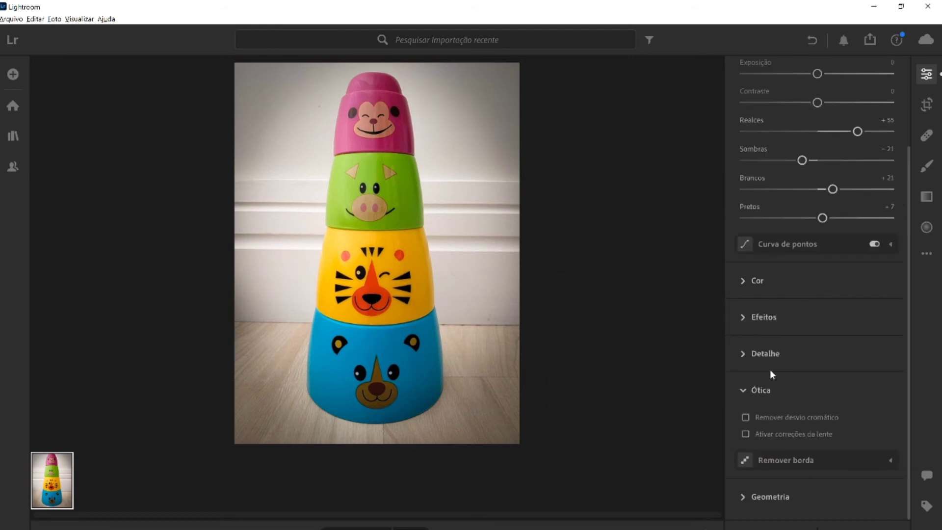
# Collapse the Optics section and expand the Geometry section.
pyautogui.click(756, 389)
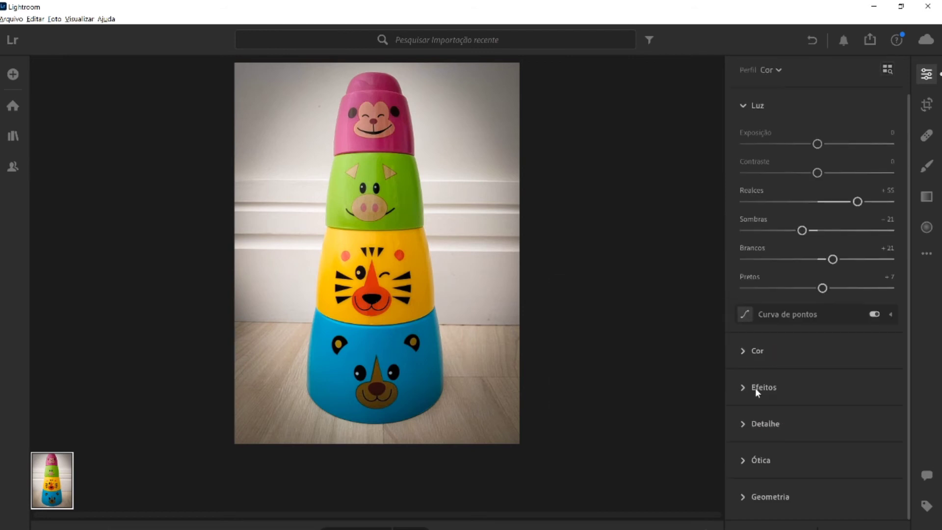
pyautogui.click(769, 496)
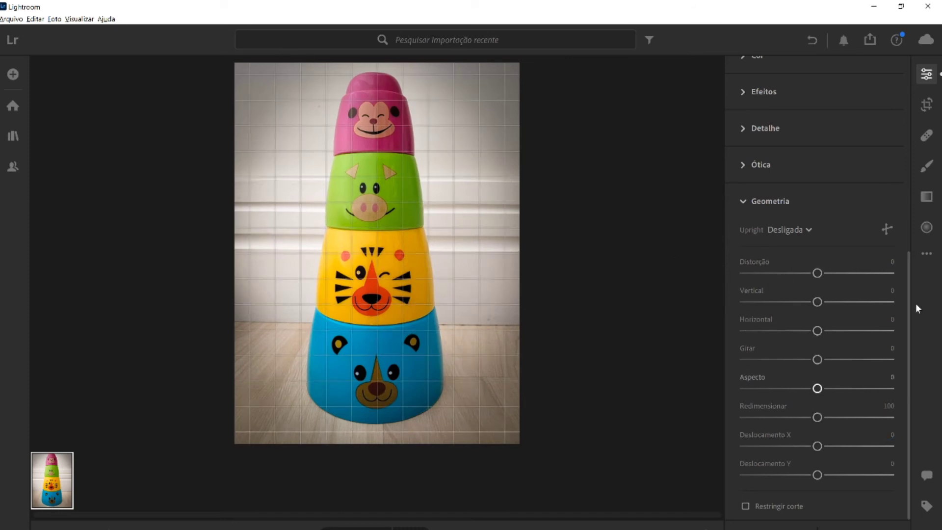
# Set Upright to Automático, test Rotate at +6,7 then reset it to 0, and hide the adjustments panel.
pyautogui.click(777, 231)
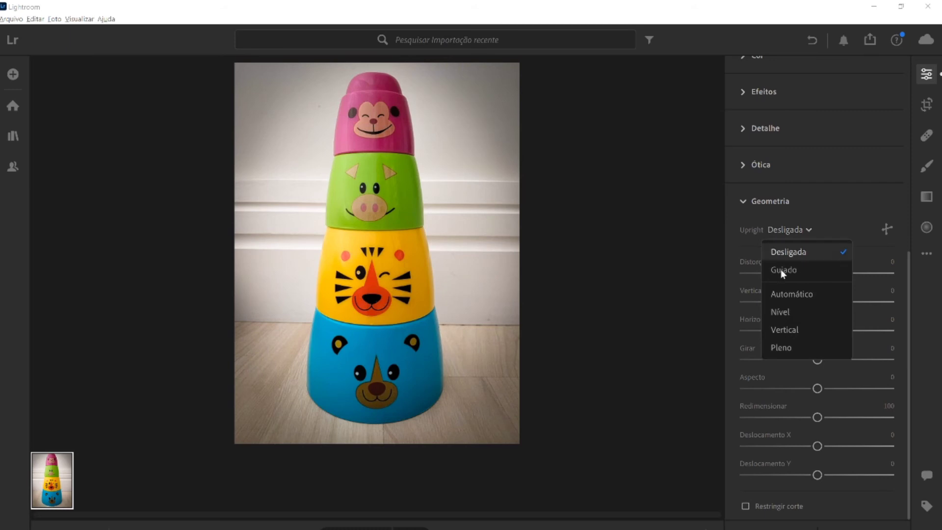
pyautogui.moveTo(790, 293)
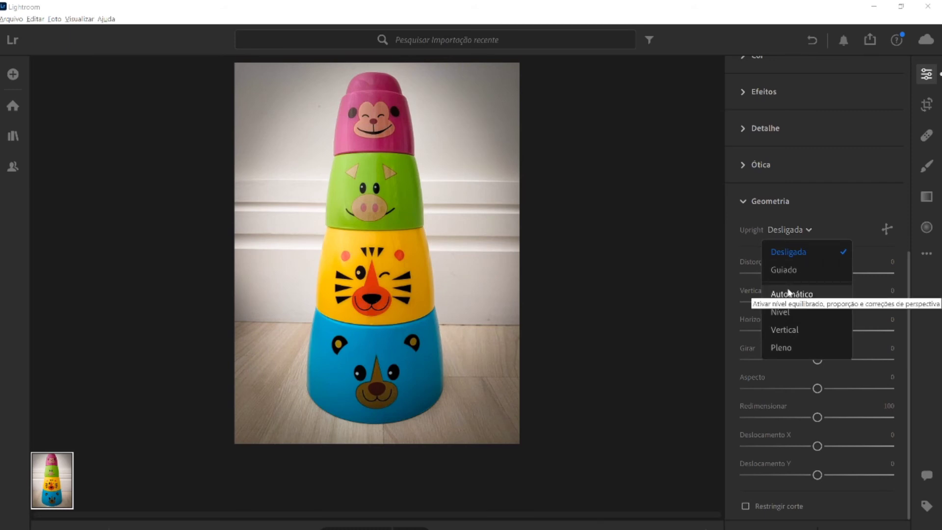
pyautogui.click(788, 292)
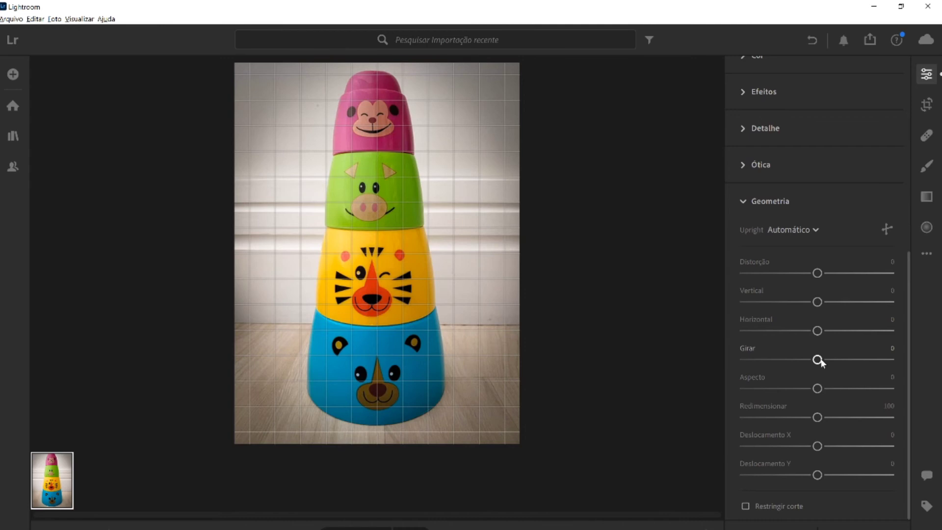
pyautogui.moveTo(818, 360); pyautogui.dragTo(867, 359)
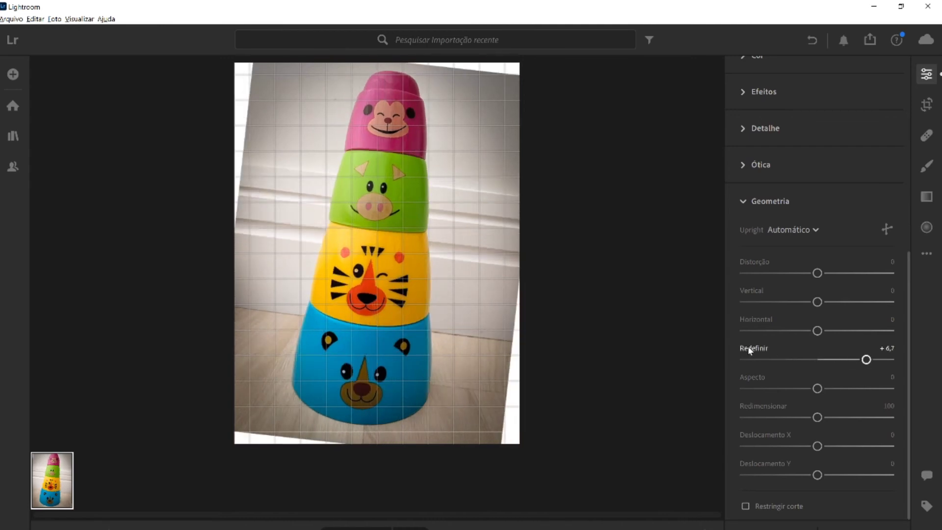
pyautogui.doubleClick(749, 348)
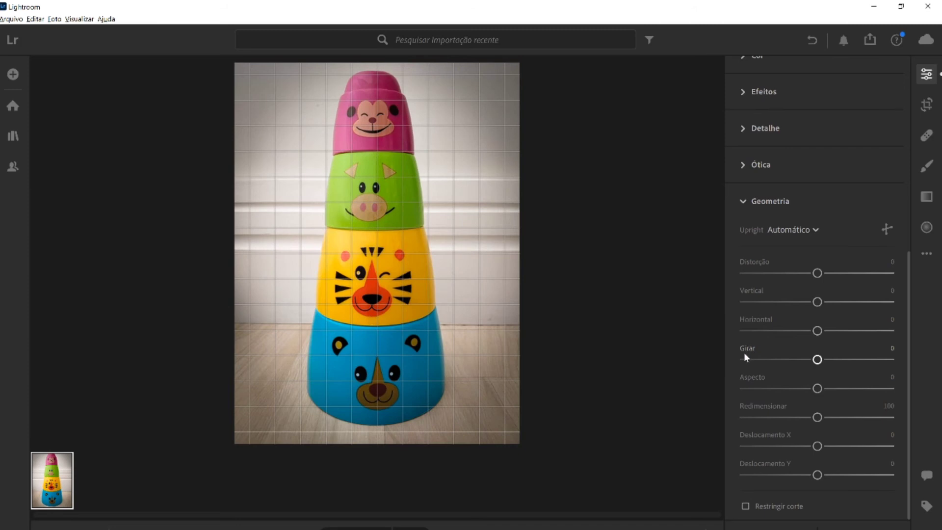
pyautogui.press('e')
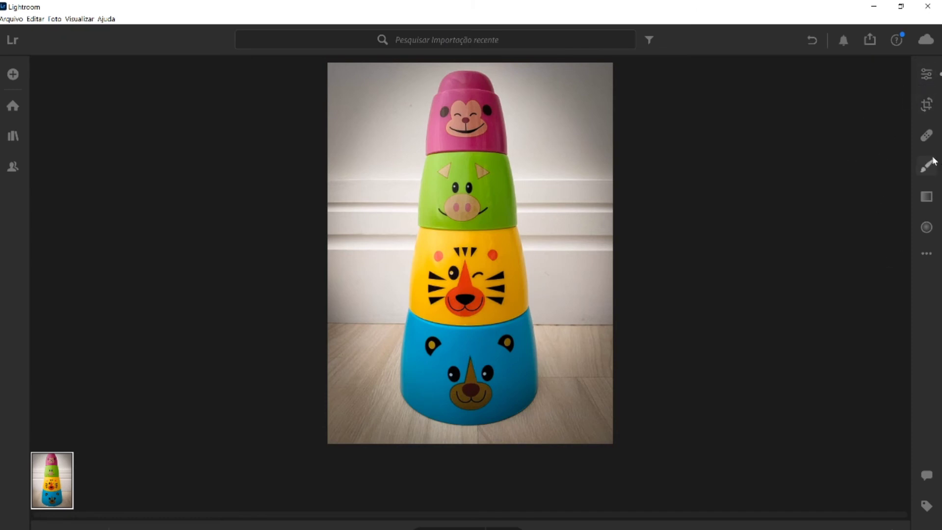
pyautogui.click(924, 105)
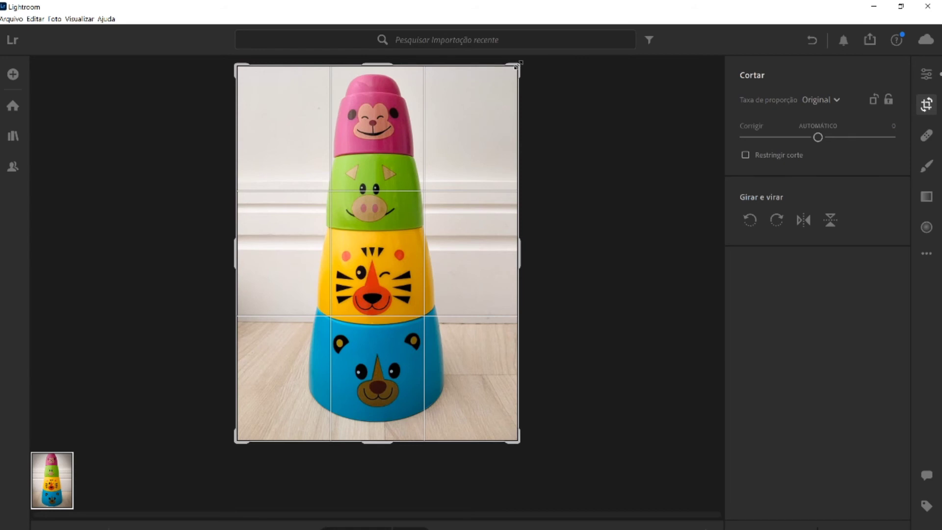
pyautogui.moveTo(513, 69); pyautogui.dragTo(501, 189)
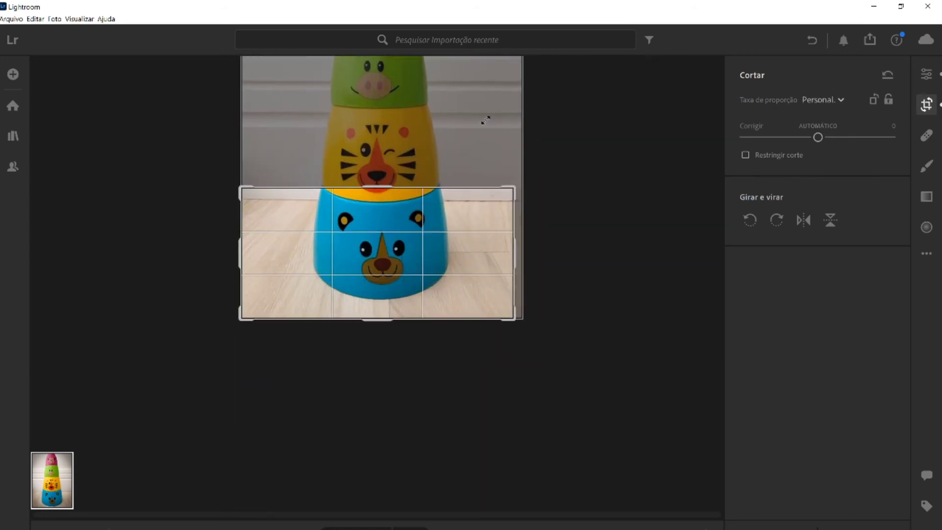
pyautogui.moveTo(502, 188)
pyautogui.mouseDown()
pyautogui.moveTo(416, 168)
pyautogui.moveTo(522, 107)
pyautogui.moveTo(505, 94)
pyautogui.mouseUp()
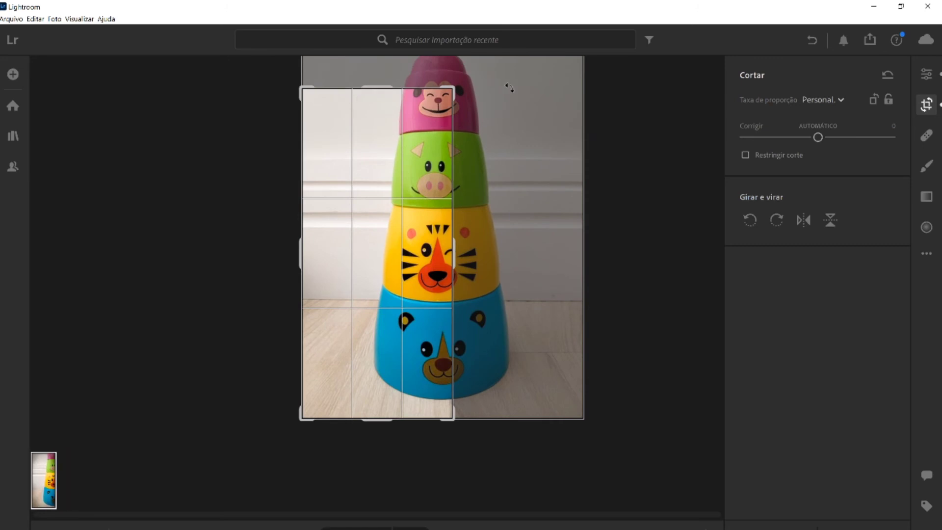
pyautogui.press('e')
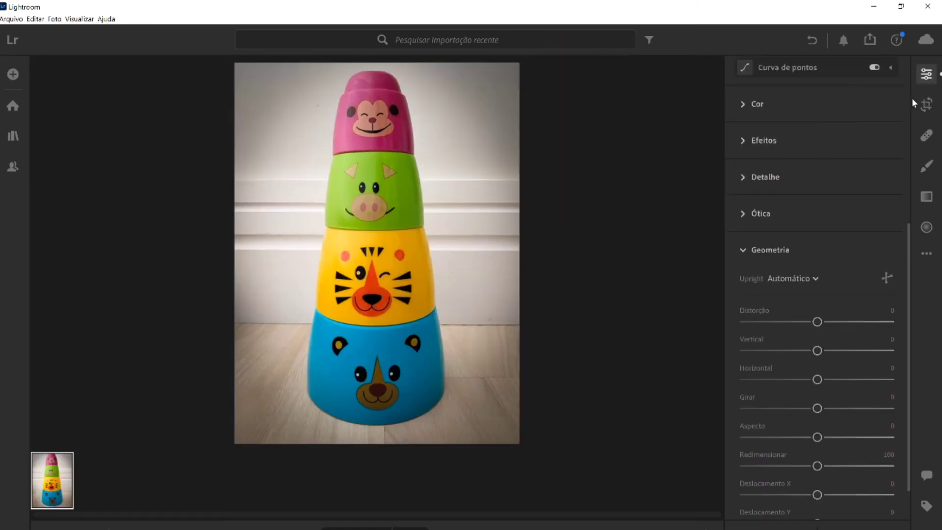
pyautogui.click(926, 104)
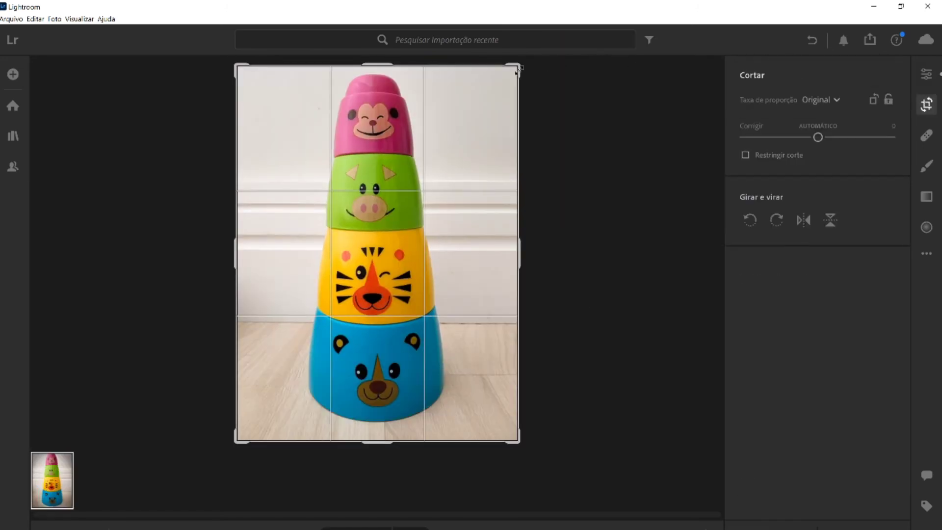
pyautogui.moveTo(518, 70); pyautogui.dragTo(459, 102)
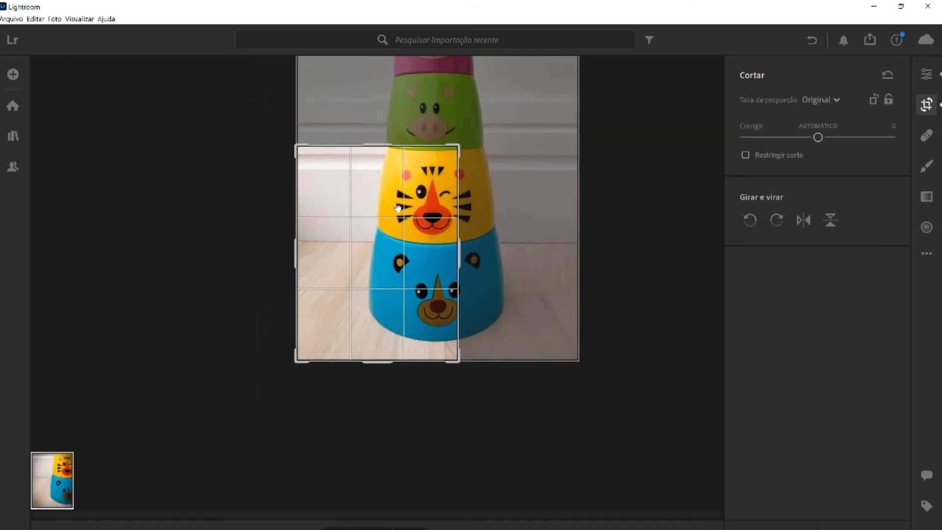
pyautogui.moveTo(389, 223); pyautogui.dragTo(335, 306)
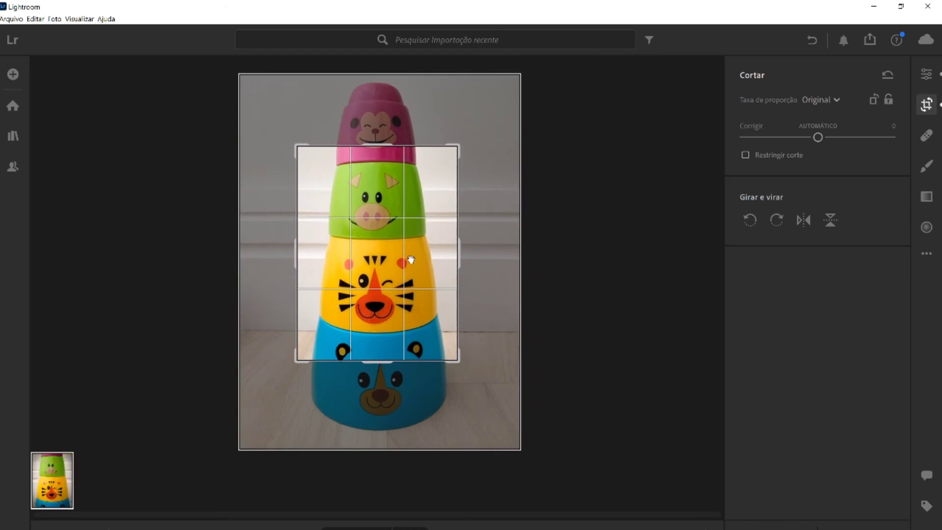
pyautogui.press('Return')
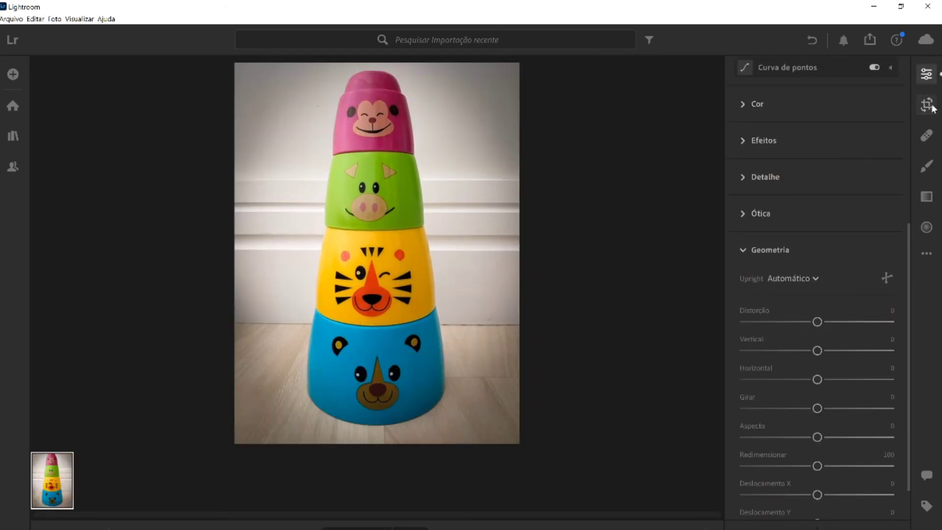
pyautogui.click(926, 105)
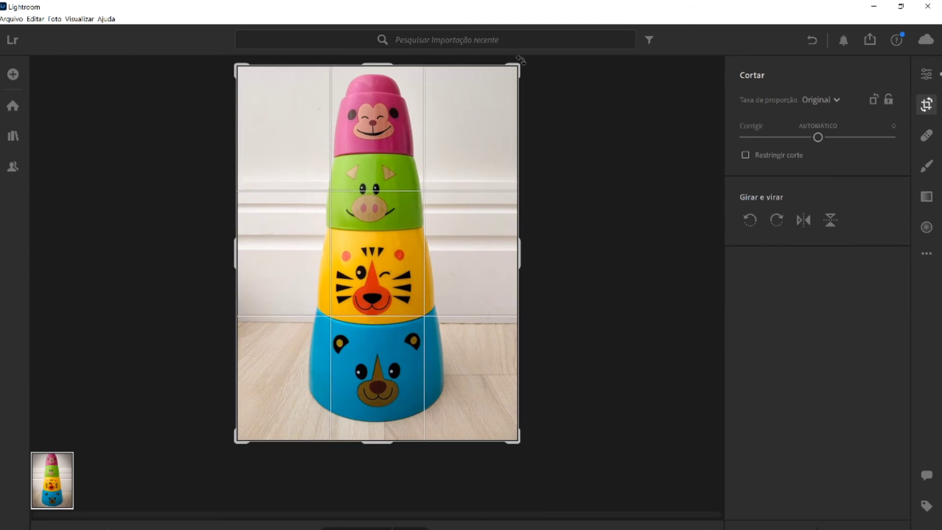
pyautogui.moveTo(521, 60); pyautogui.dragTo(534, 92)
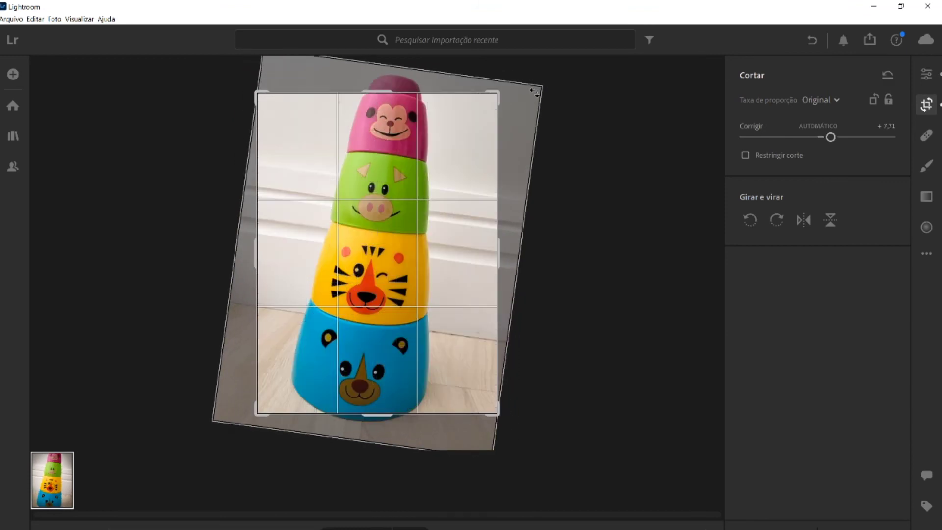
pyautogui.press('e')
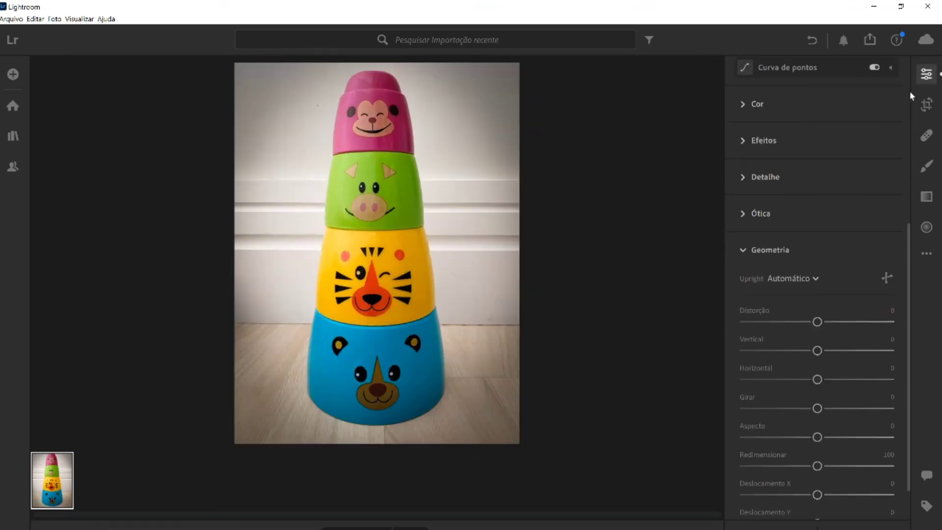
# In the crop options, flip the photo horizontally and vertically, ending back in its original orientation.
pyautogui.click(926, 104)
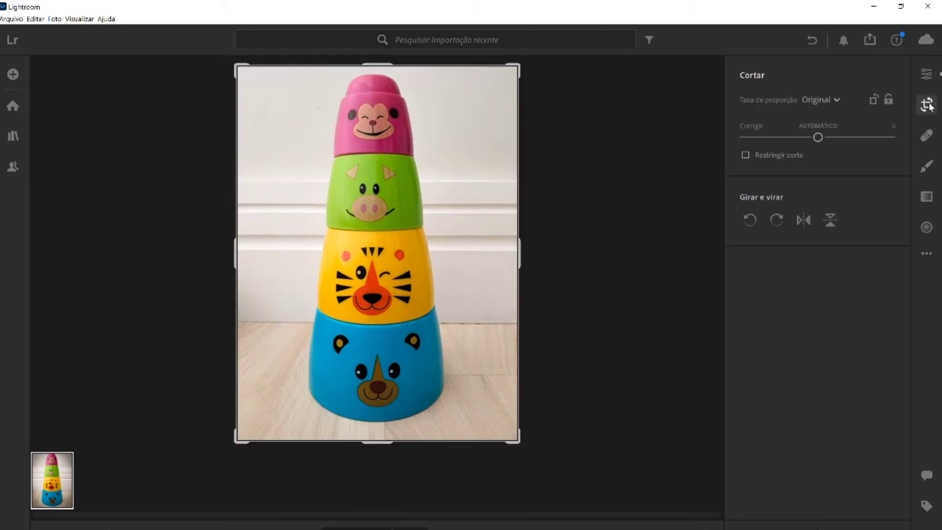
pyautogui.click(805, 220)
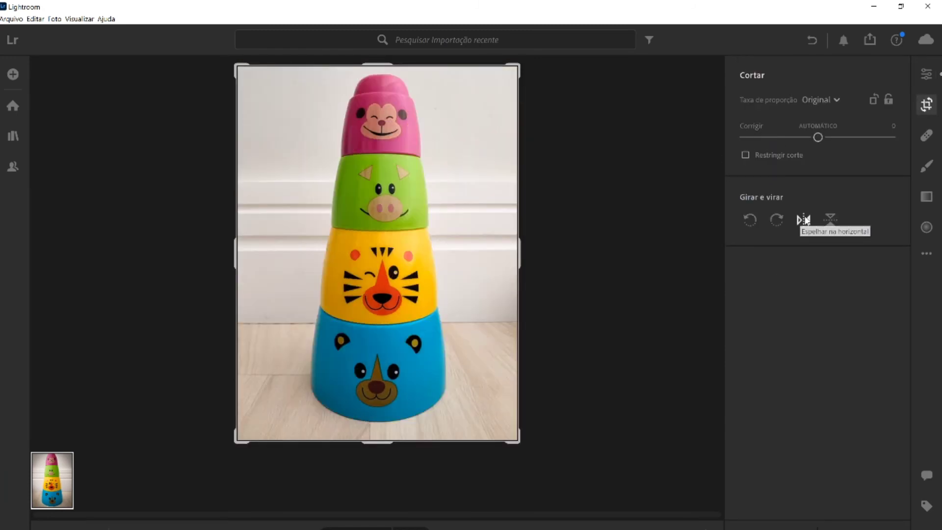
pyautogui.click(831, 221)
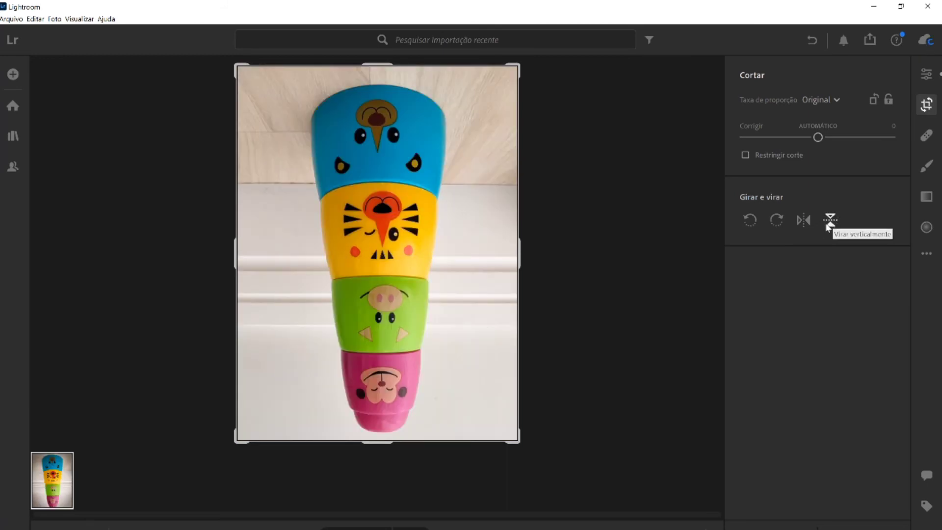
pyautogui.click(829, 223)
pyautogui.click(801, 220)
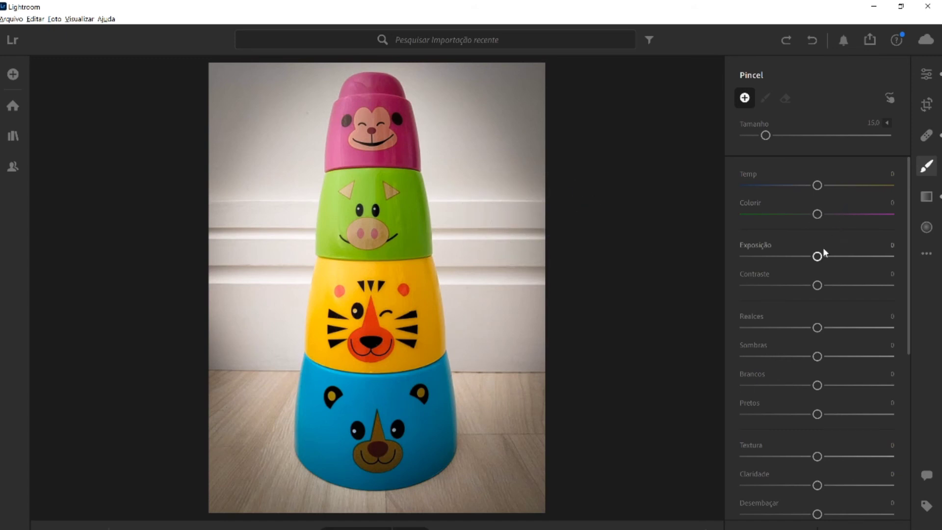
# Set brush Exposure to +4,00, paint over the blue bear cup, then delete that mask.
pyautogui.moveTo(818, 258); pyautogui.dragTo(892, 258)
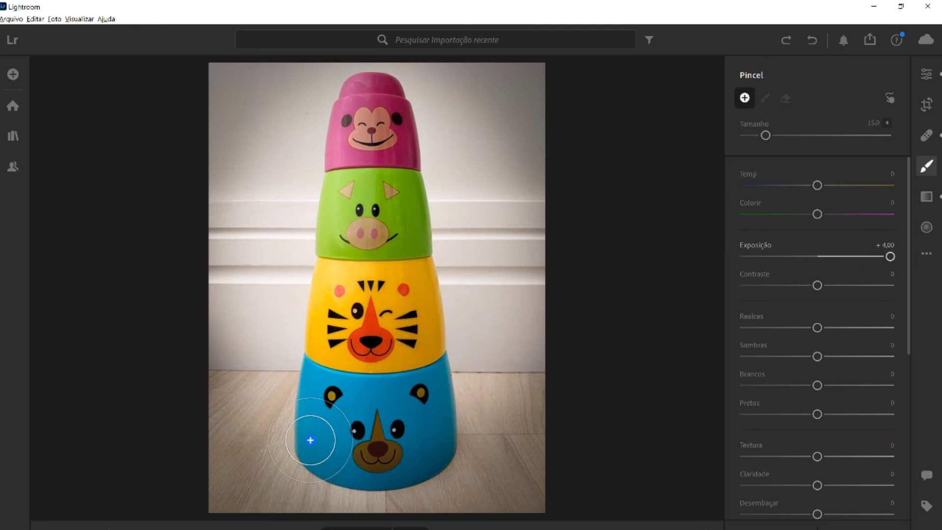
pyautogui.moveTo(309, 442); pyautogui.dragTo(379, 448)
pyautogui.moveTo(486, 409); pyautogui.dragTo(263, 436)
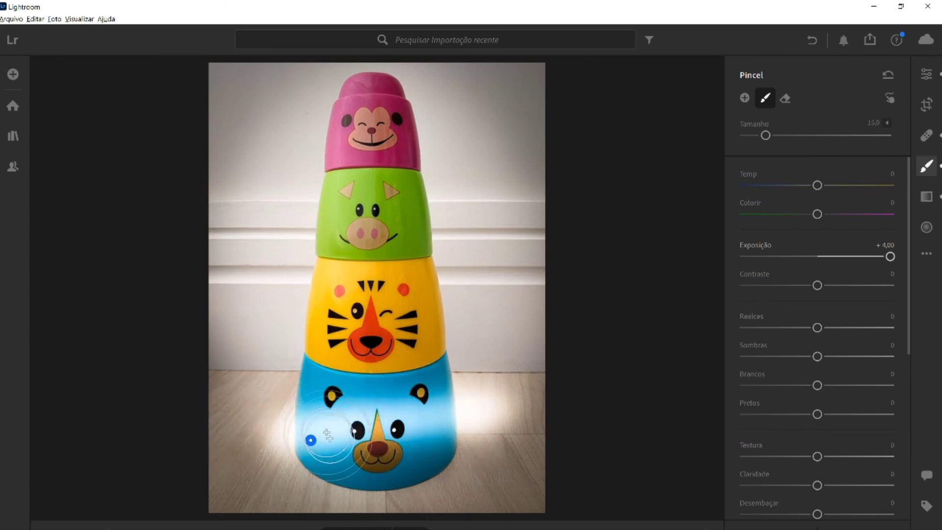
pyautogui.moveTo(328, 435); pyautogui.dragTo(316, 406)
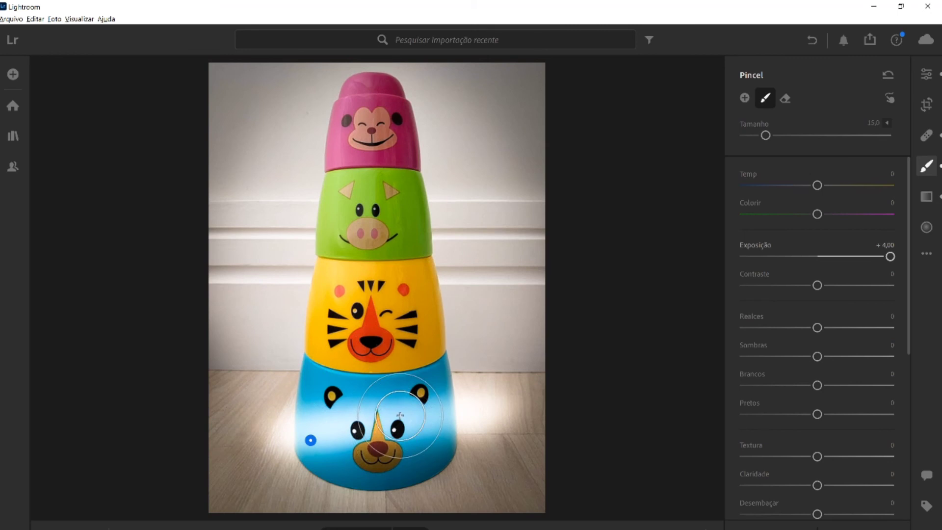
pyautogui.press('Delete')
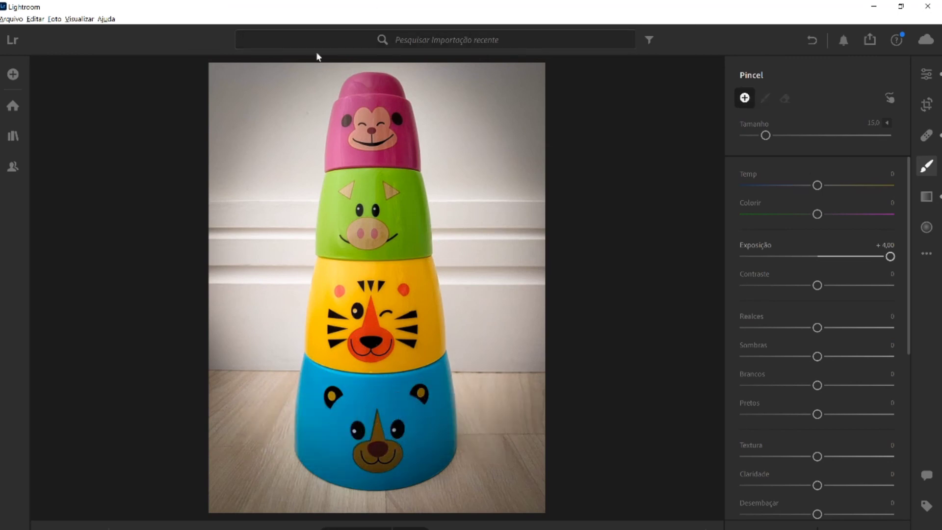
# Undo a pink-cup brush stroke, paint a fresh brush mark on the cups, and lower its Exposure to −2,72.
pyautogui.moveTo(357, 69)
pyautogui.mouseDown()
pyautogui.moveTo(317, 277)
pyautogui.moveTo(316, 446)
pyautogui.mouseUp()
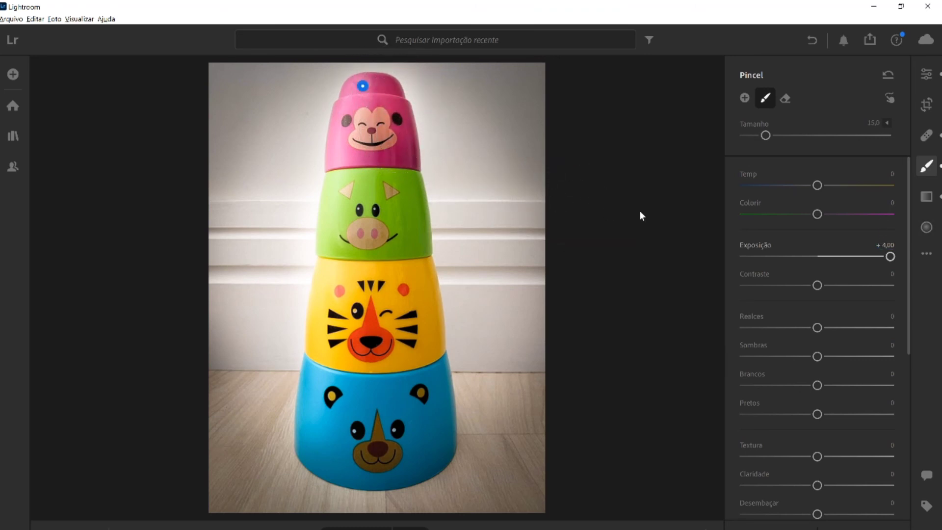
pyautogui.hotkey('ctrl', 'z')
pyautogui.click(744, 98)
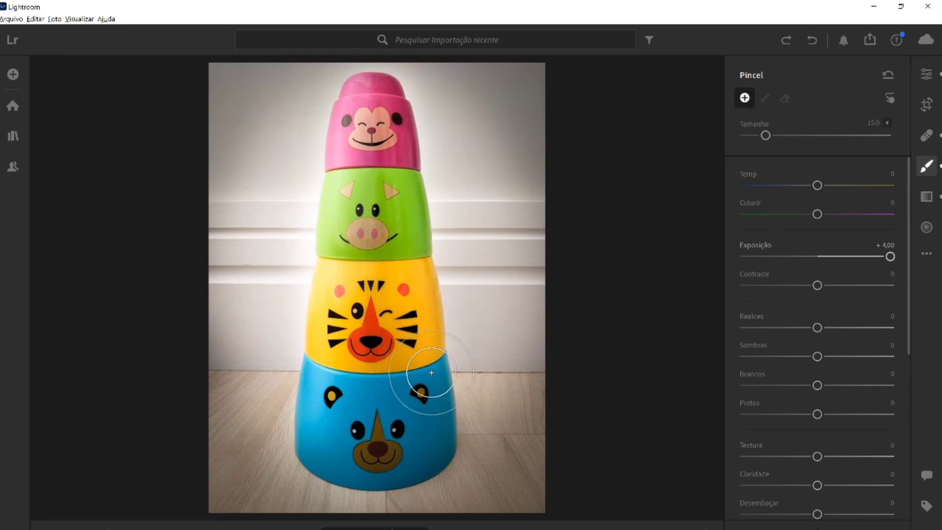
pyautogui.click(435, 433)
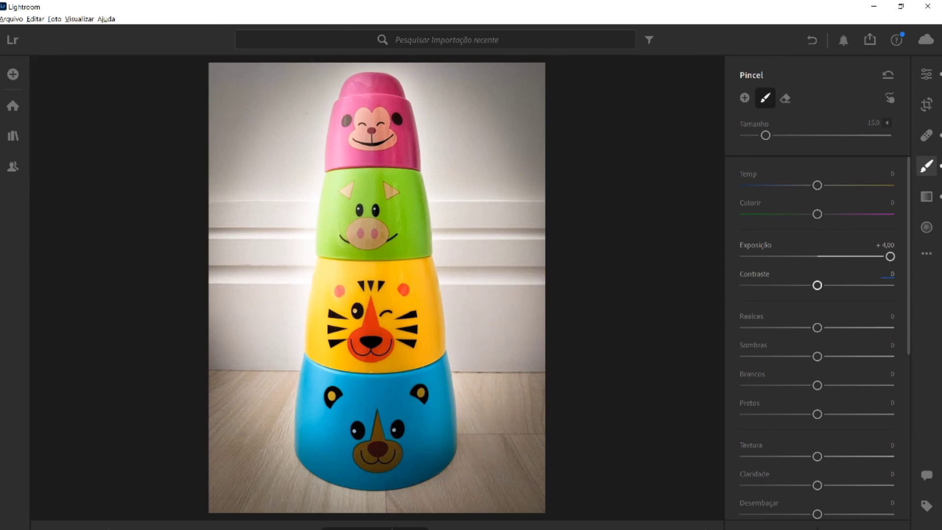
pyautogui.moveTo(889, 256); pyautogui.dragTo(777, 262)
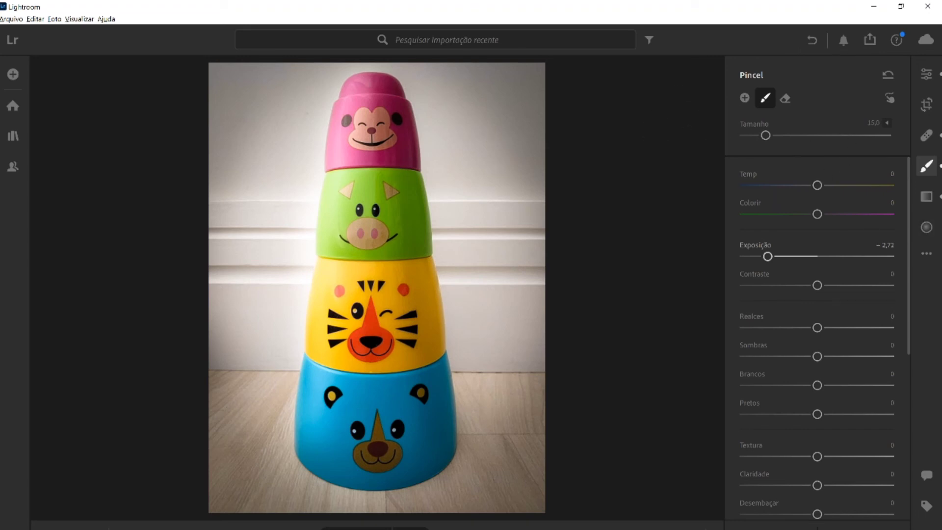
pyautogui.click(921, 201)
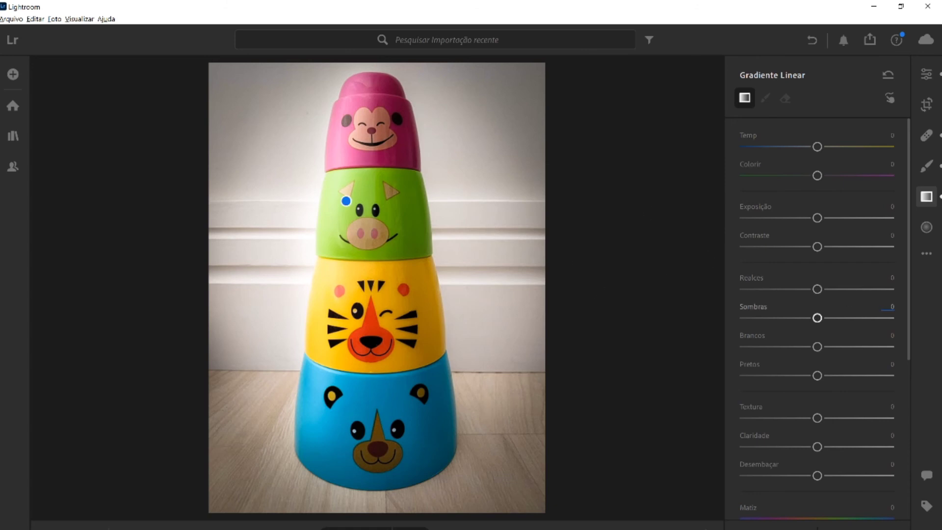
# Draw a diagonal linear gradient over the upper left with Exposure settled at +0,60.
pyautogui.moveTo(833, 219); pyautogui.dragTo(864, 217)
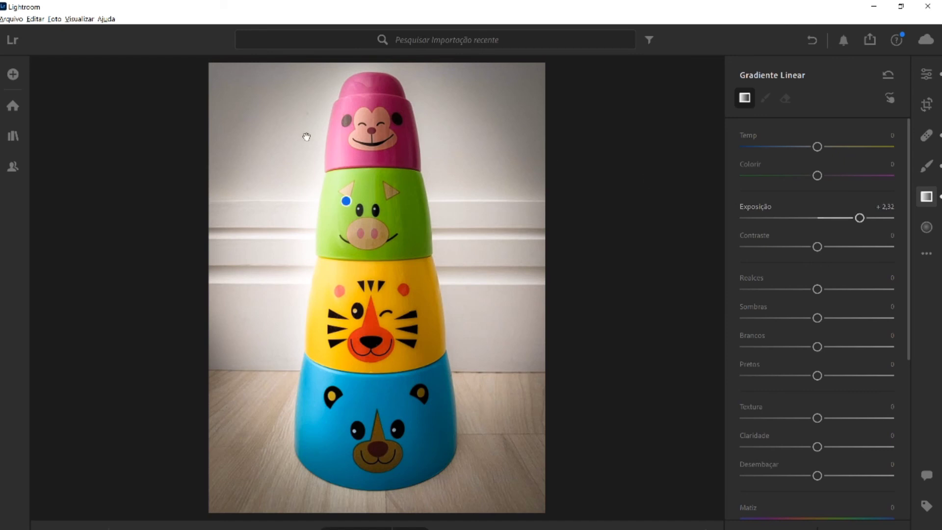
pyautogui.moveTo(305, 135)
pyautogui.mouseDown()
pyautogui.moveTo(479, 328)
pyautogui.moveTo(483, 305)
pyautogui.mouseUp()
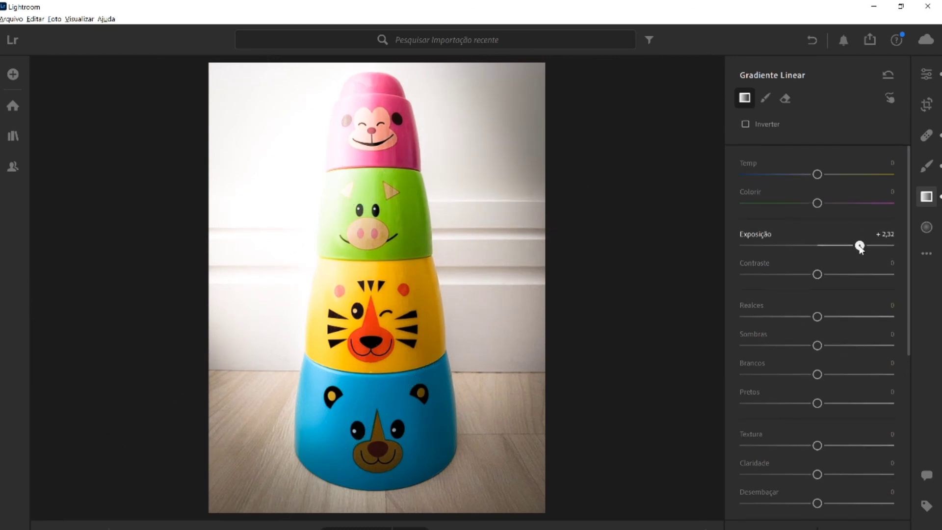
pyautogui.moveTo(861, 246)
pyautogui.mouseDown()
pyautogui.moveTo(817, 252)
pyautogui.moveTo(829, 251)
pyautogui.mouseUp()
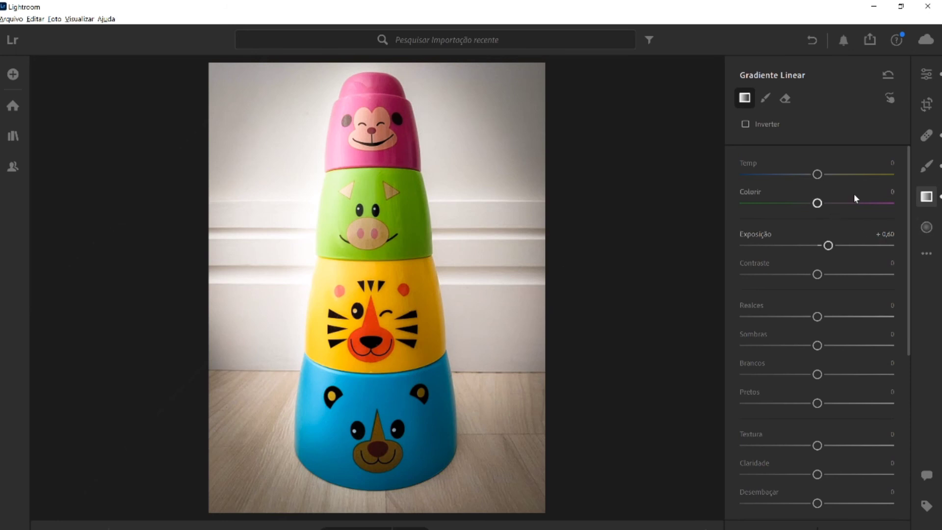
# Activate the Brush (size 15,0) and start a new brush mask on the monkey cup.
pyautogui.click(924, 168)
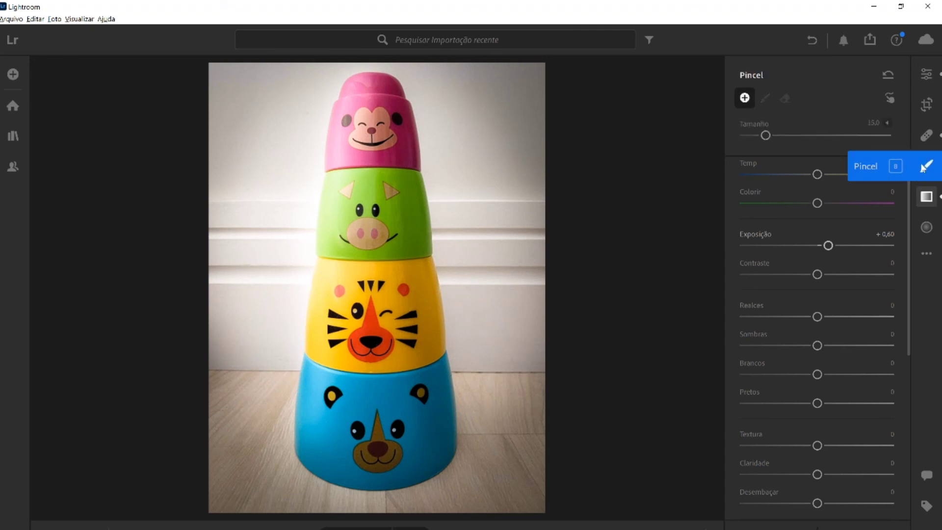
pyautogui.click(363, 87)
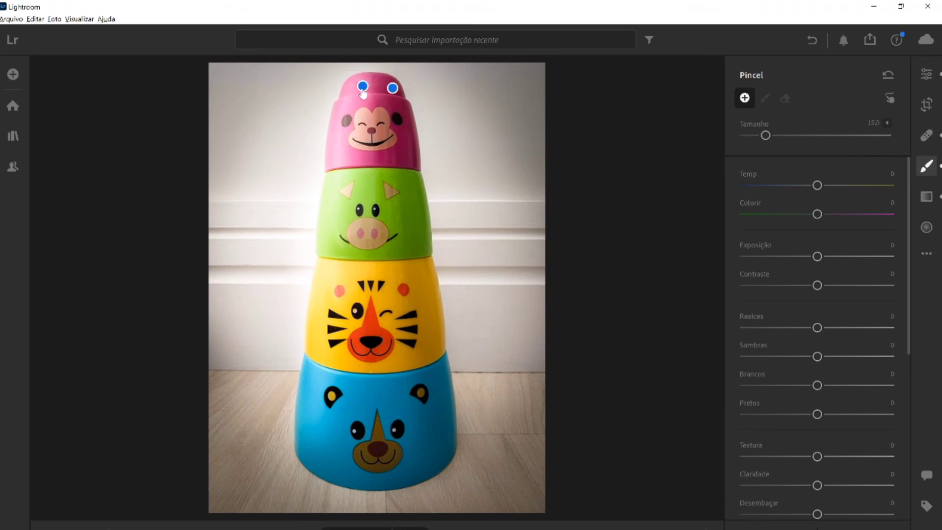